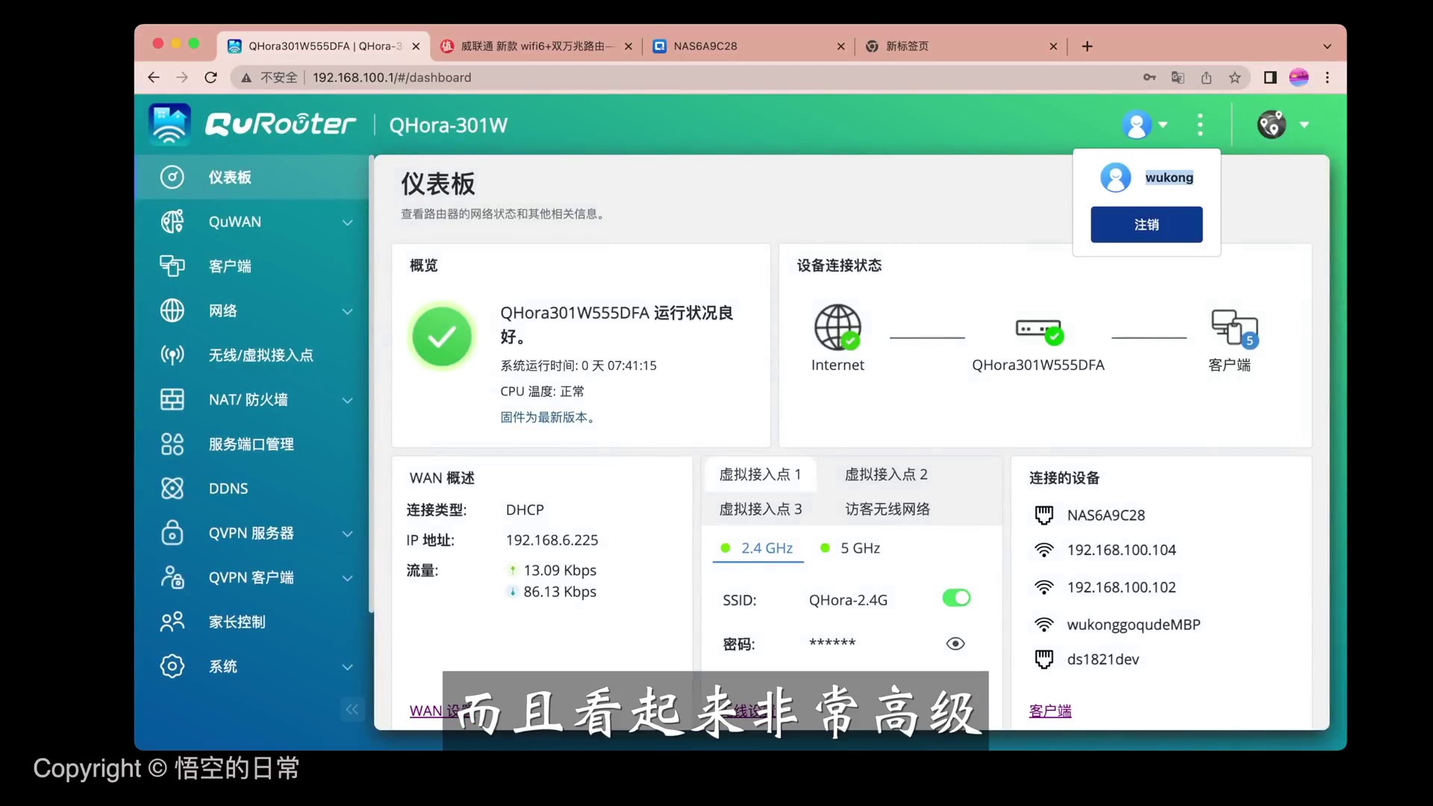
Review the QuWAN settings, QoS and QuWAN QBelt VPN server pages of the router.
{"action": "scroll", "coordinate": [851, 485], "scroll_direction": "down", "scroll_amount": 1}
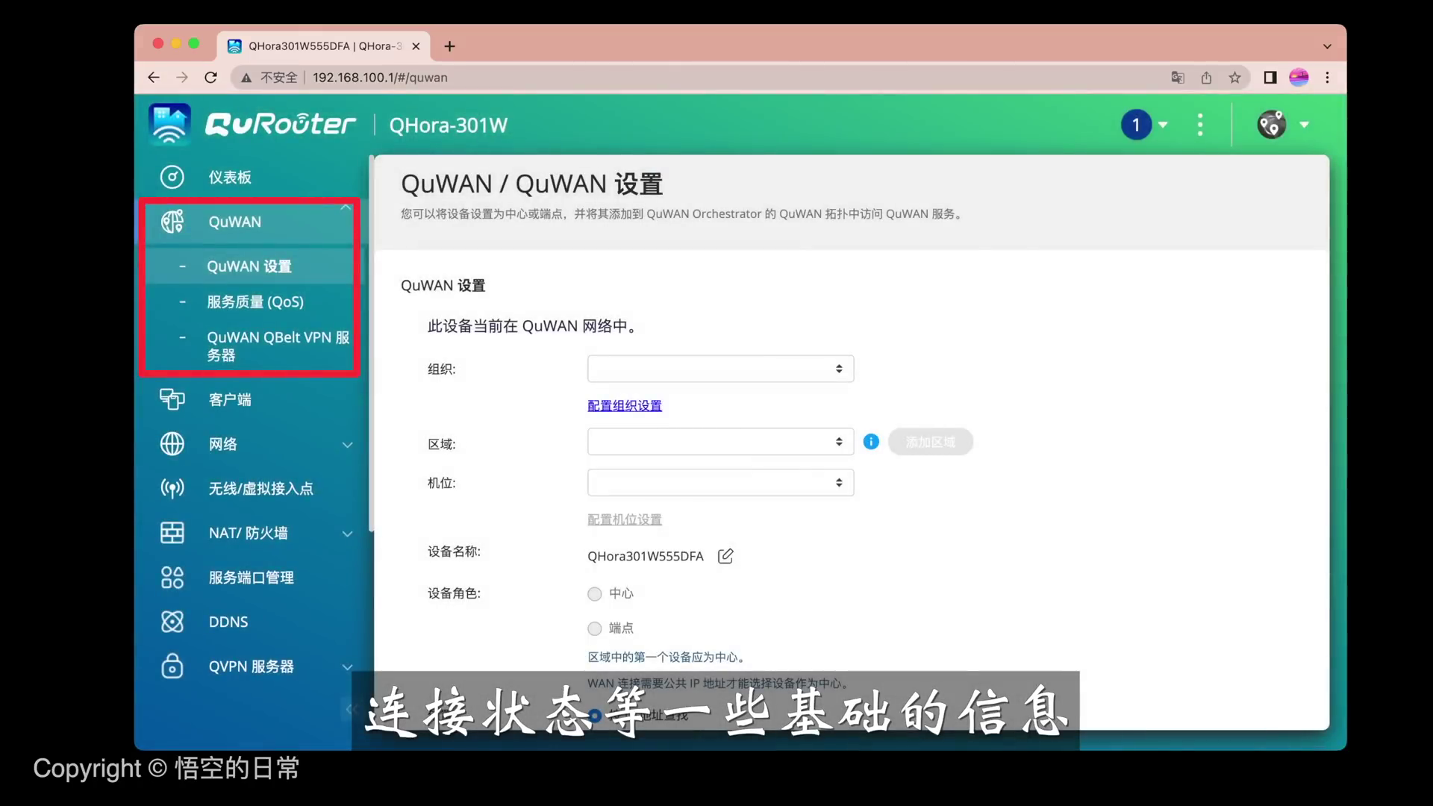
{"action": "scroll", "coordinate": [851, 478], "scroll_direction": "down", "scroll_amount": 3}
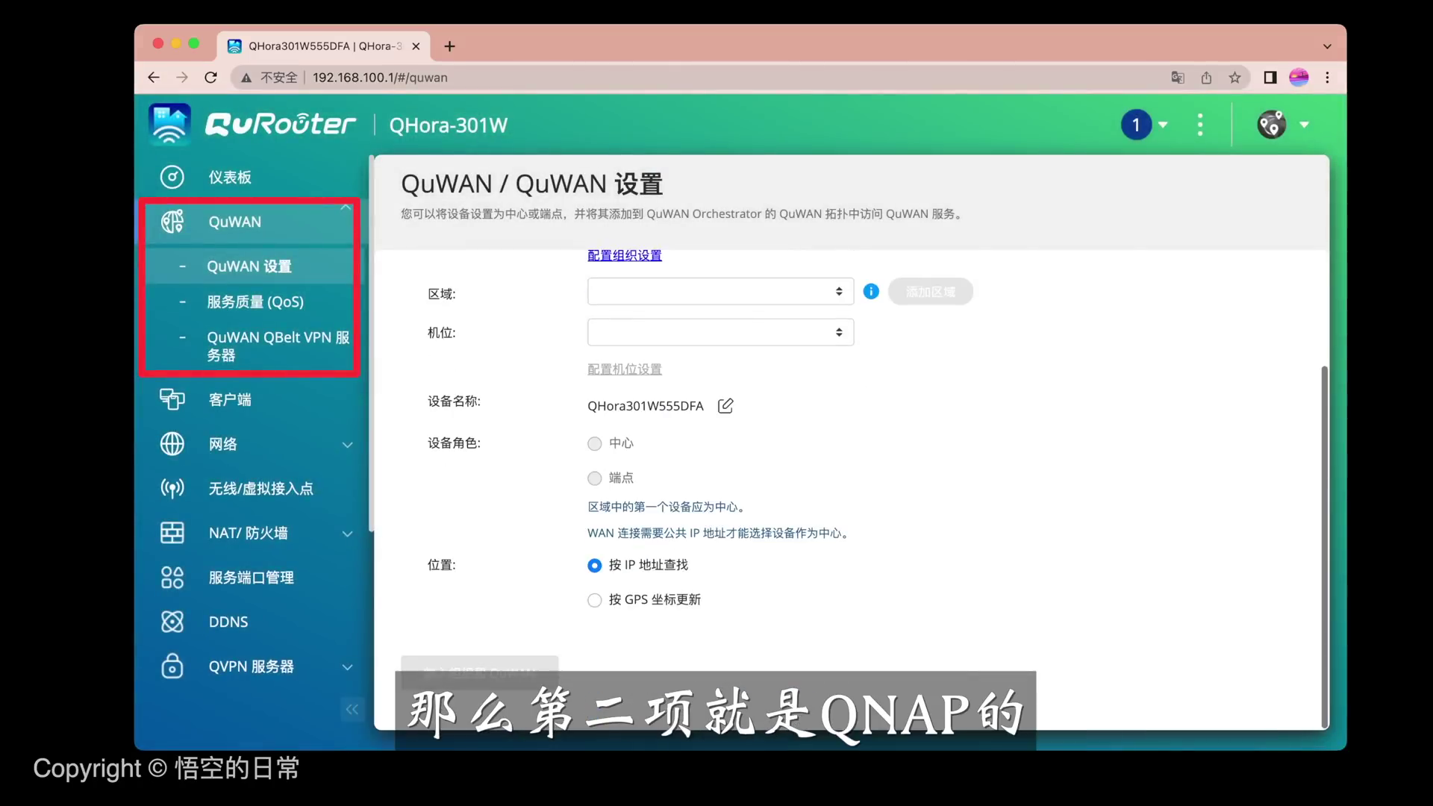
{"action": "left_click", "coordinate": [278, 346]}
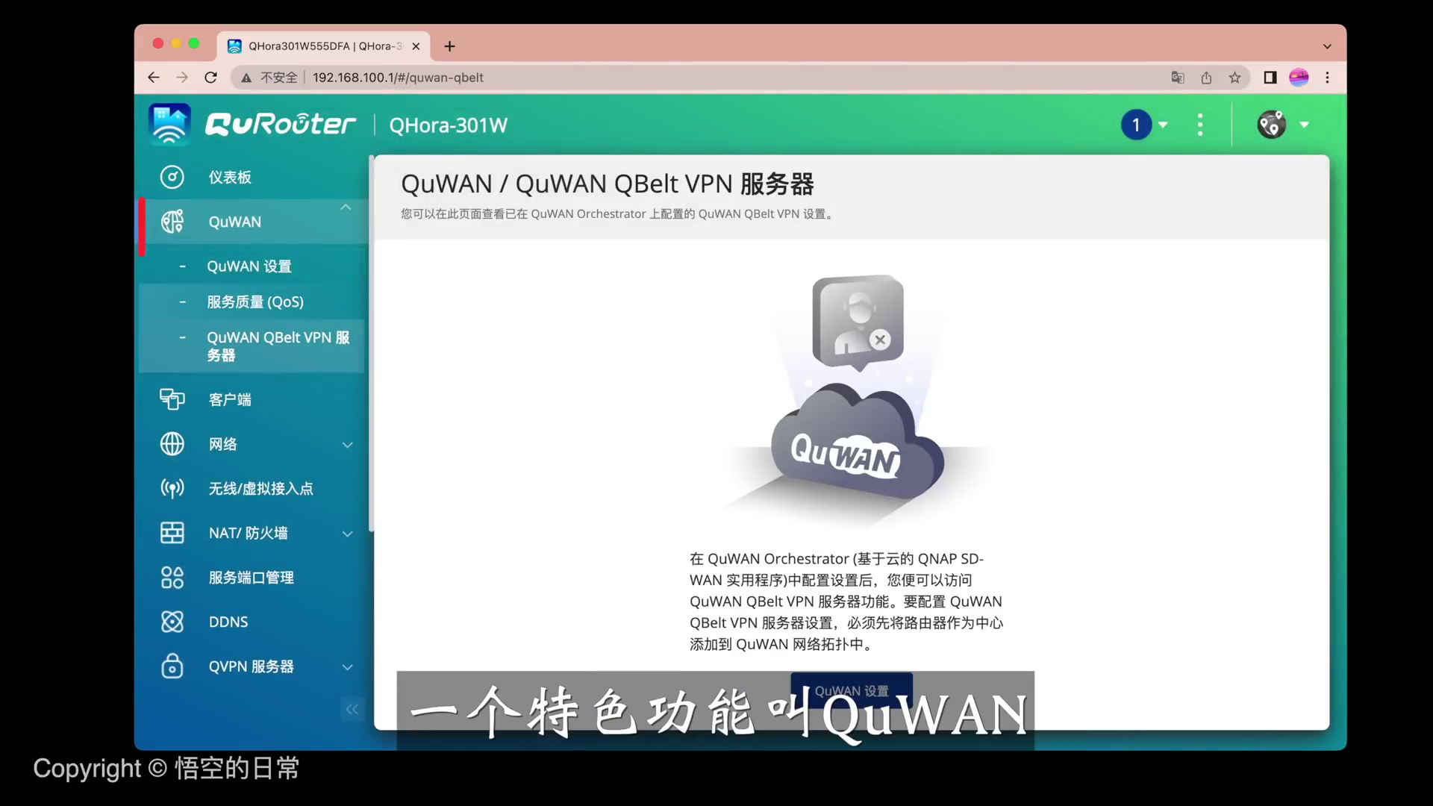
{"action": "left_click", "coordinate": [255, 301]}
{"action": "left_click", "coordinate": [249, 267]}
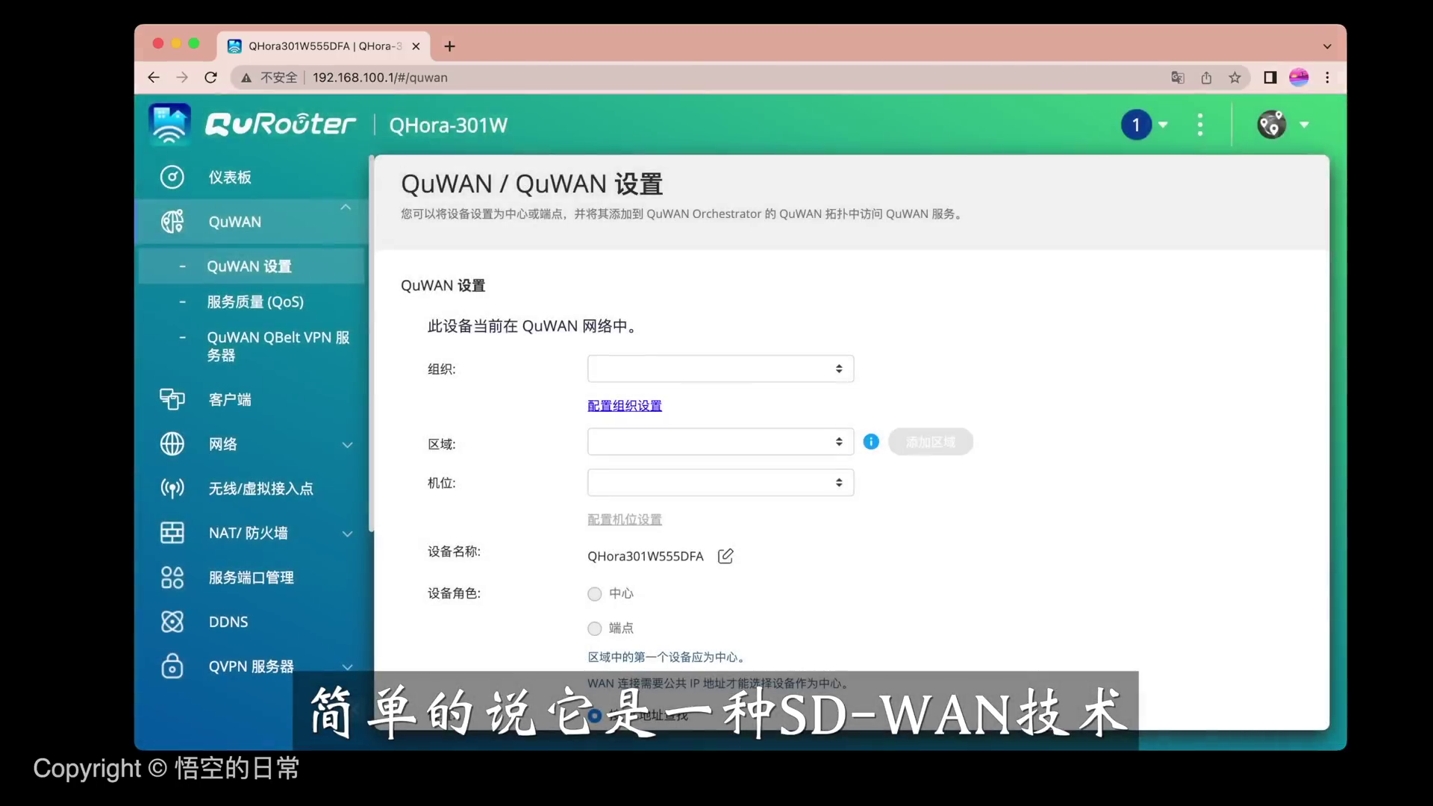
{"action": "scroll", "coordinate": [851, 478], "scroll_direction": "down", "scroll_amount": 3}
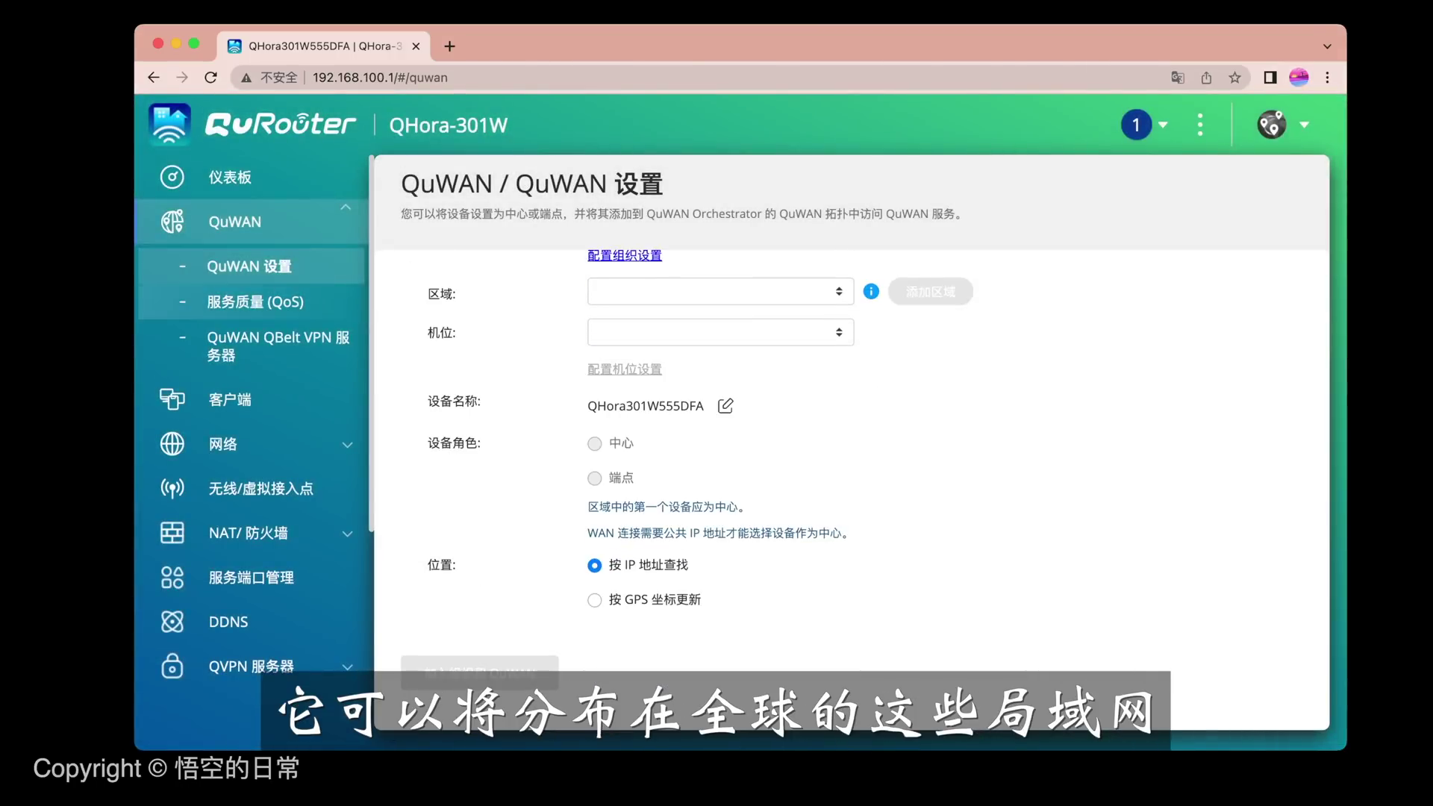
{"action": "left_click", "coordinate": [277, 345]}
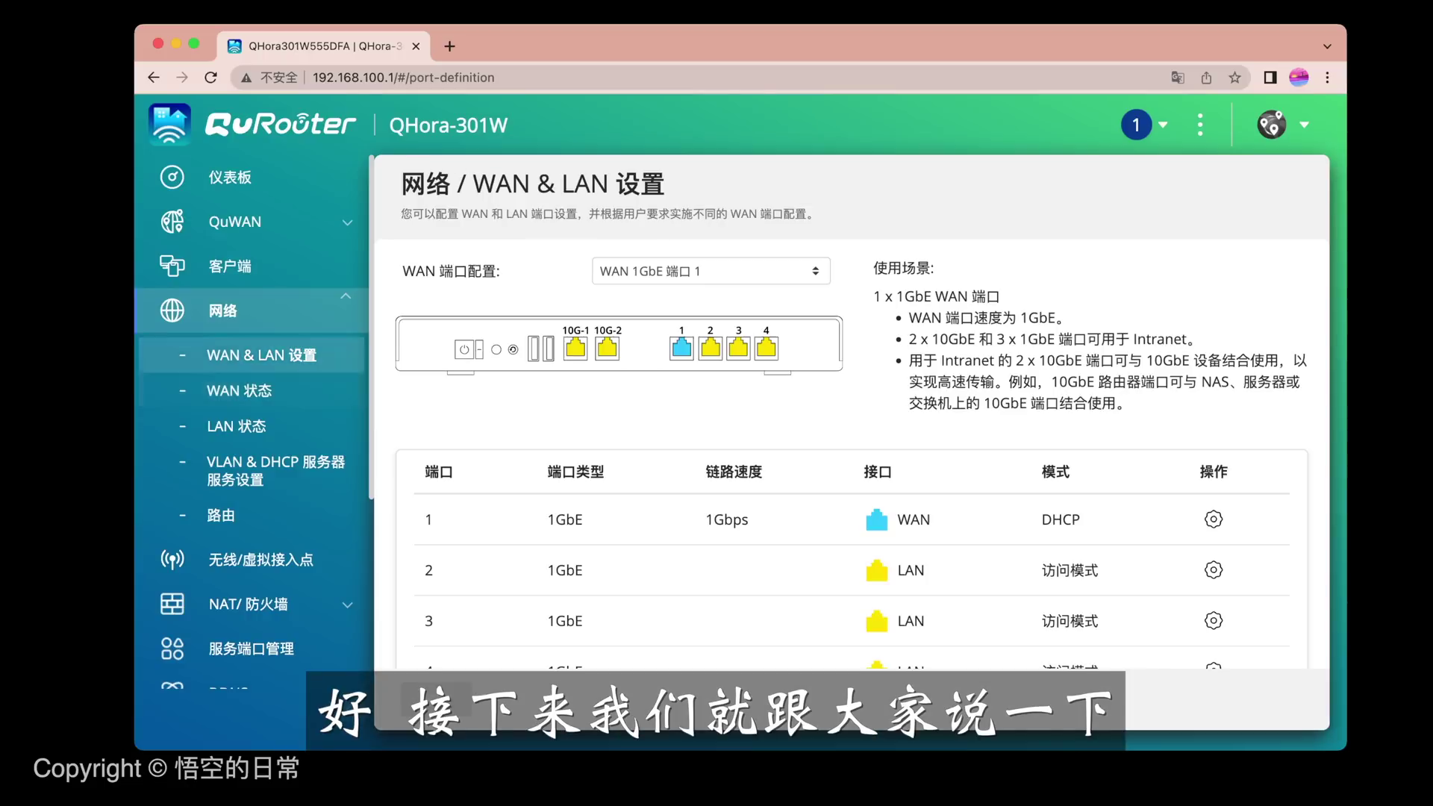
Review the WAN & LAN port configurations for 1GbE port 1 and 10GbE port 1, and open port 1's settings for its connection mode.
{"action": "scroll", "coordinate": [851, 485], "scroll_direction": "down", "scroll_amount": 5}
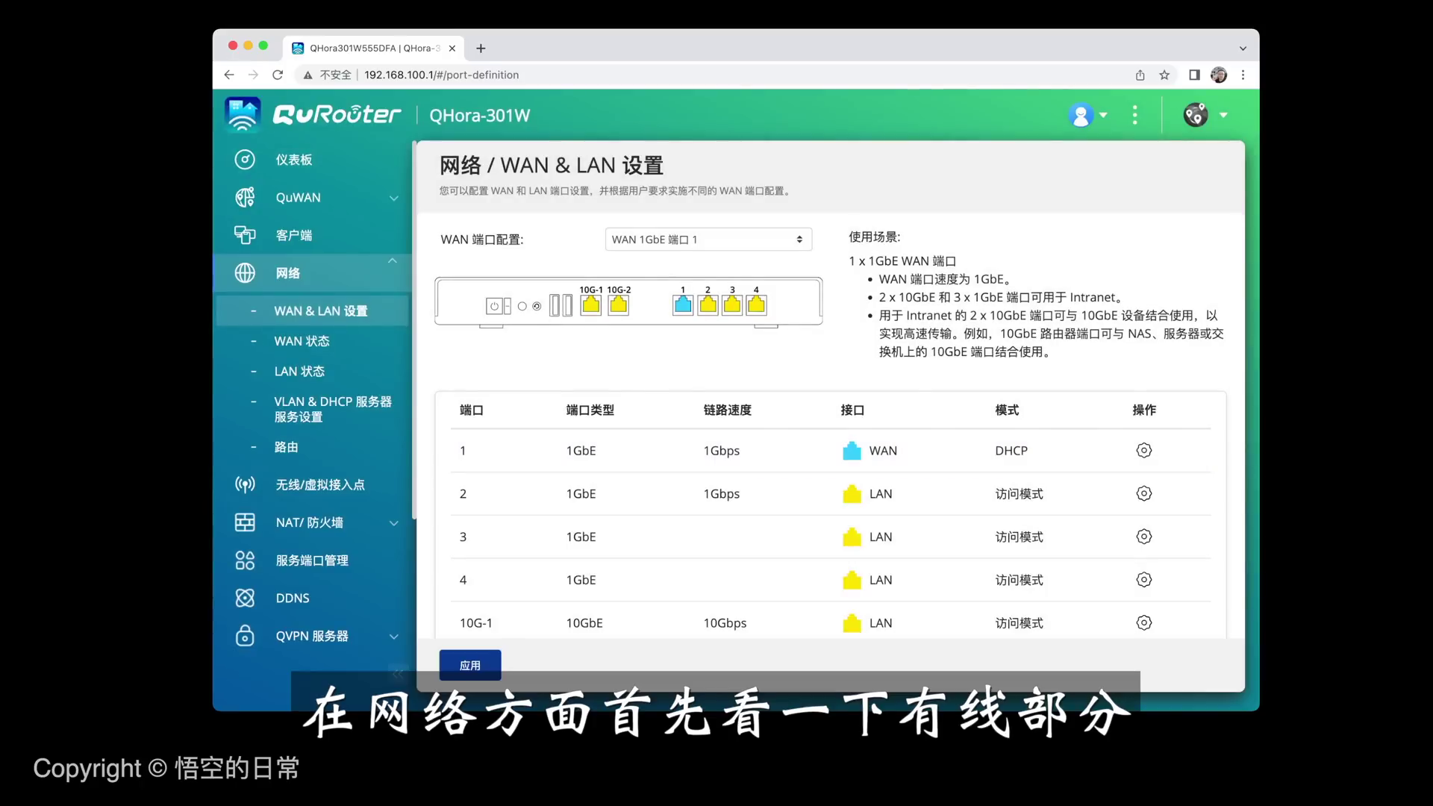
{"action": "left_click_drag", "start_coordinate": [879, 297], "coordinate": [1033, 297]}
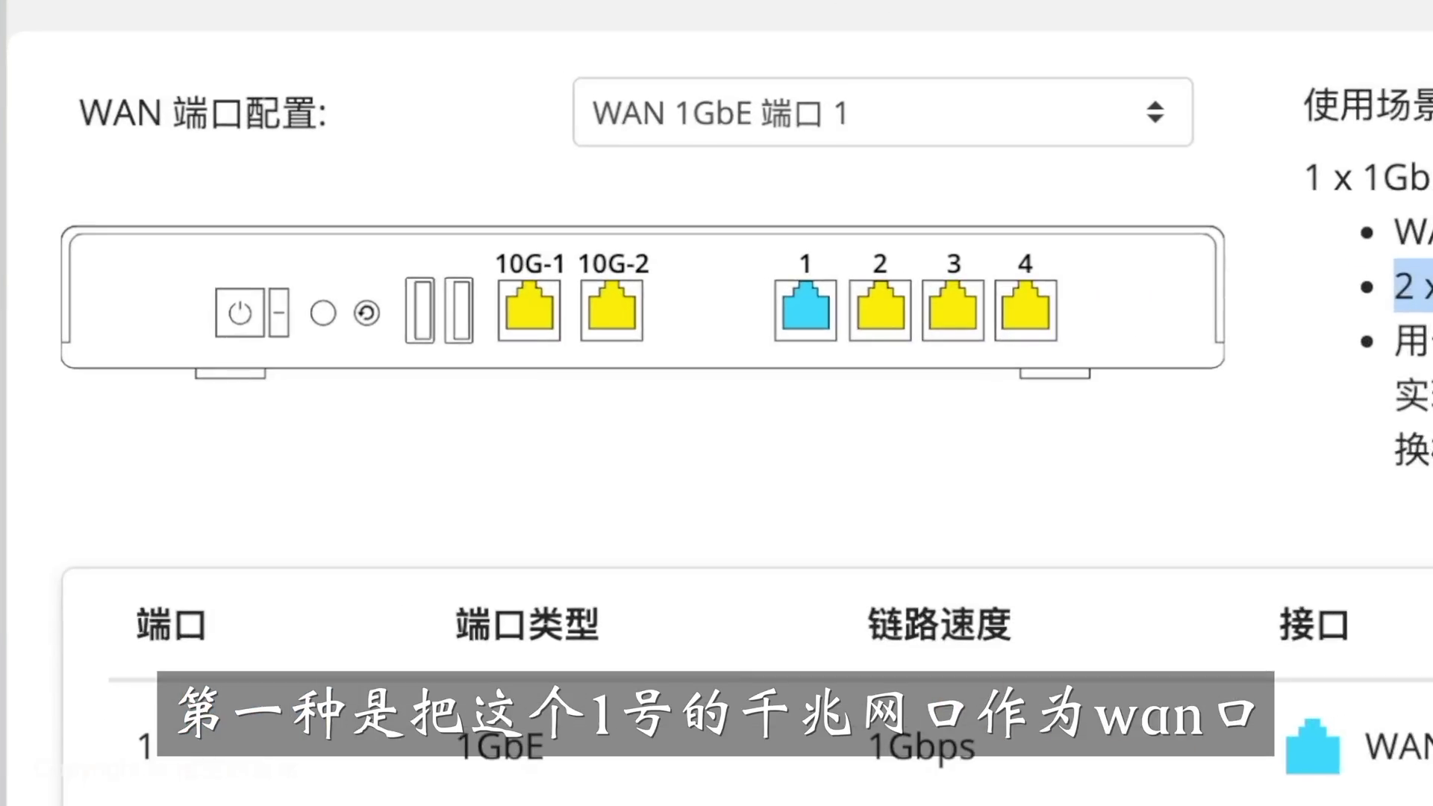
{"action": "left_click_drag", "start_coordinate": [1394, 340], "coordinate": [1431, 340]}
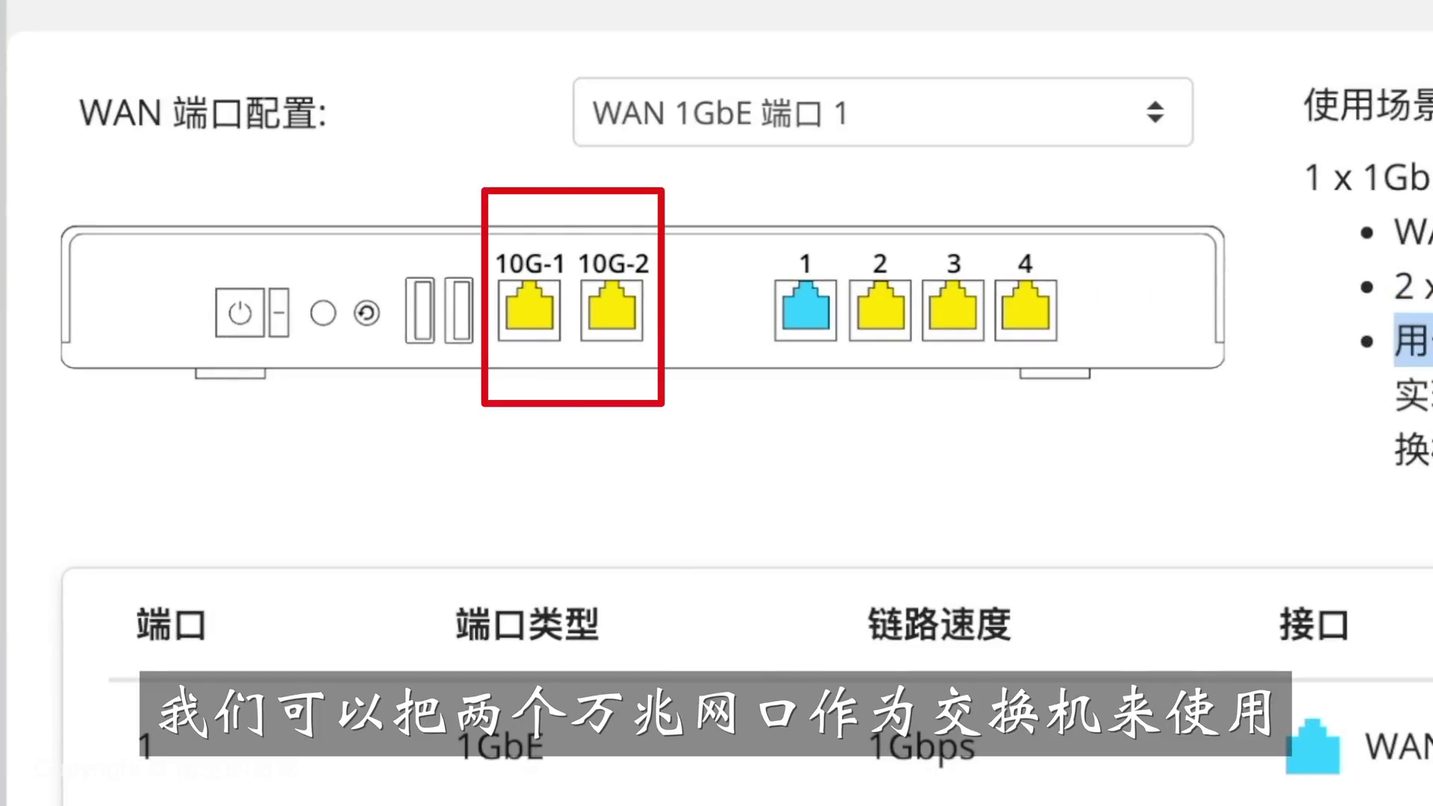
{"action": "left_click_drag", "start_coordinate": [1432, 340], "coordinate": [1432, 449]}
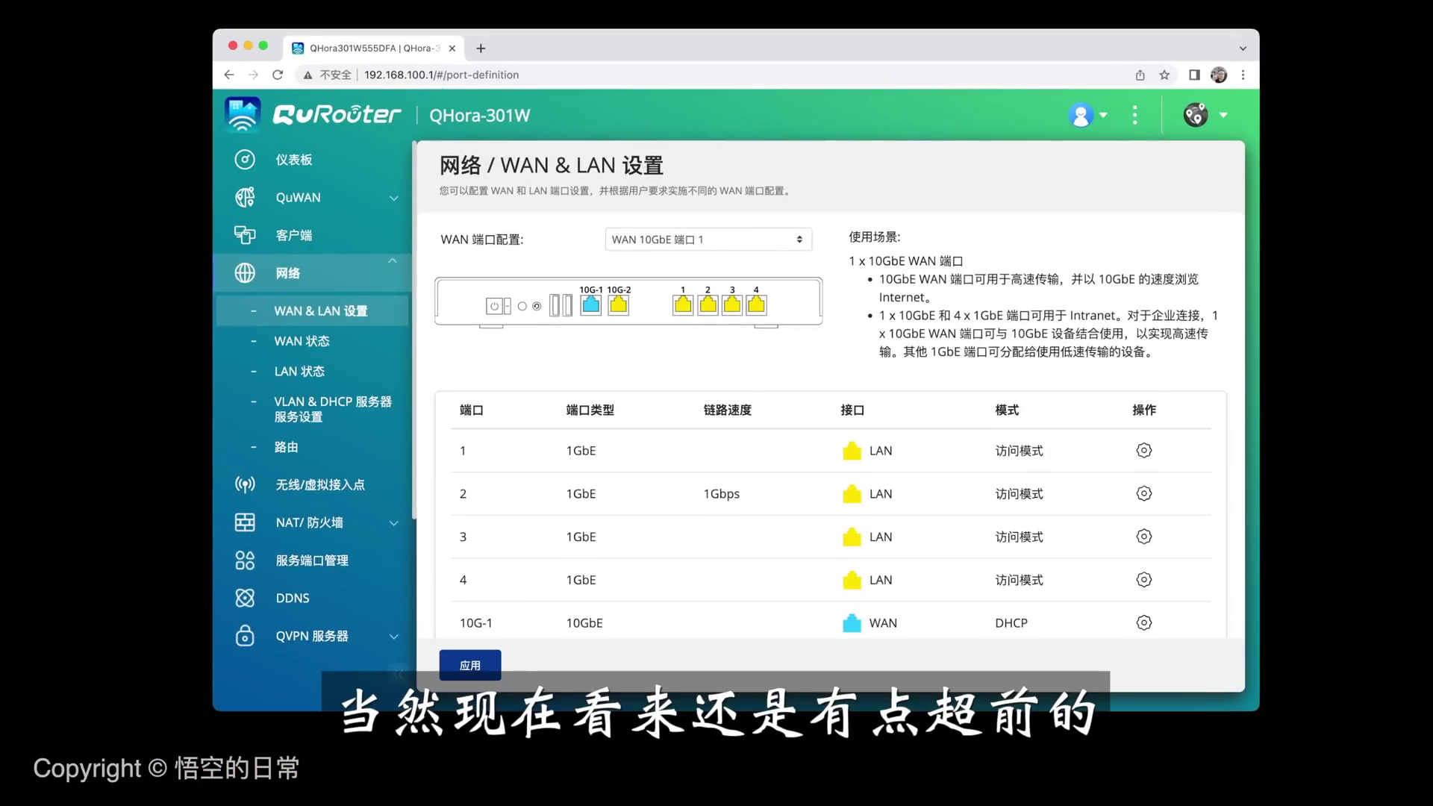
{"action": "left_click_drag", "start_coordinate": [974, 279], "coordinate": [1094, 279]}
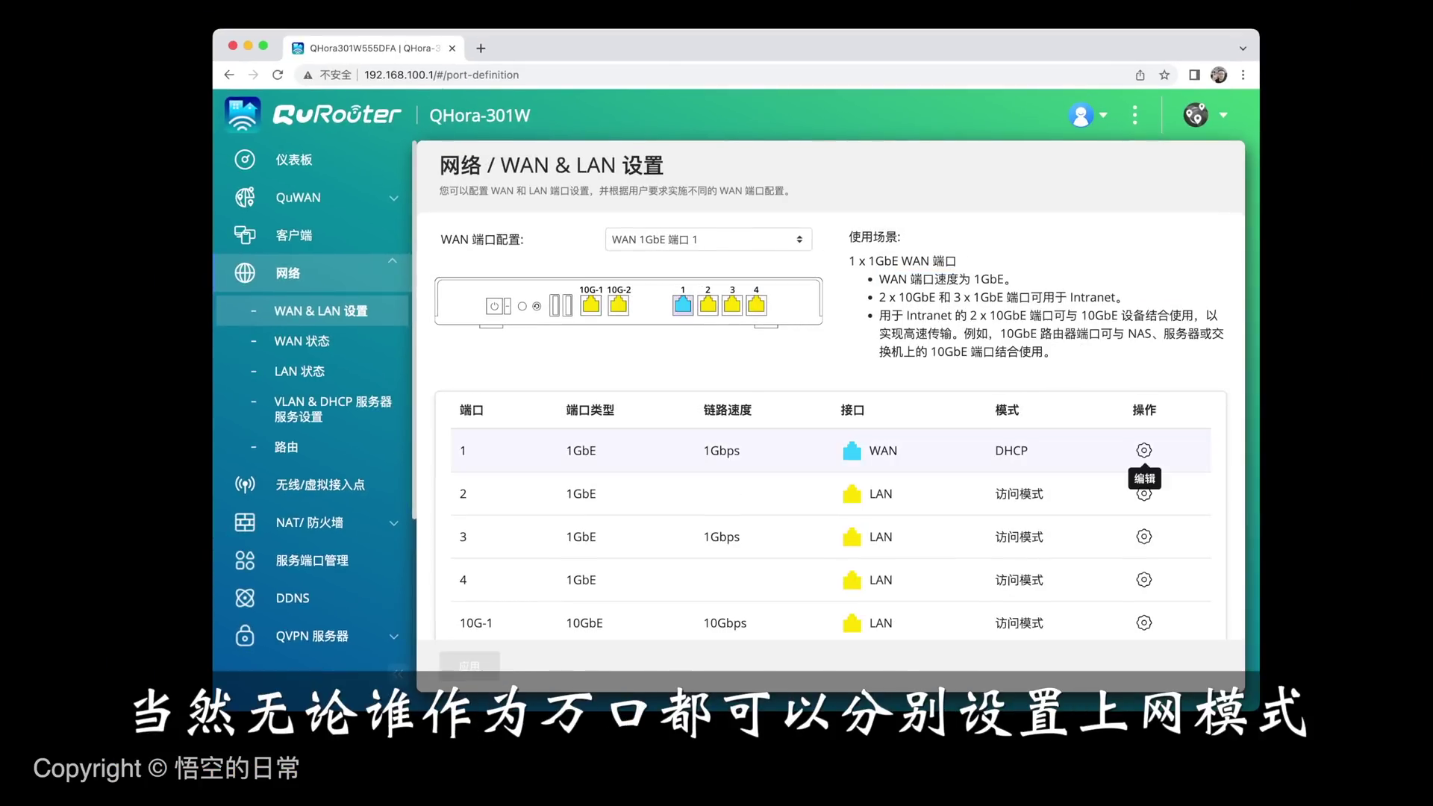
{"action": "left_click", "coordinate": [1144, 450]}
{"action": "left_click", "coordinate": [888, 337]}
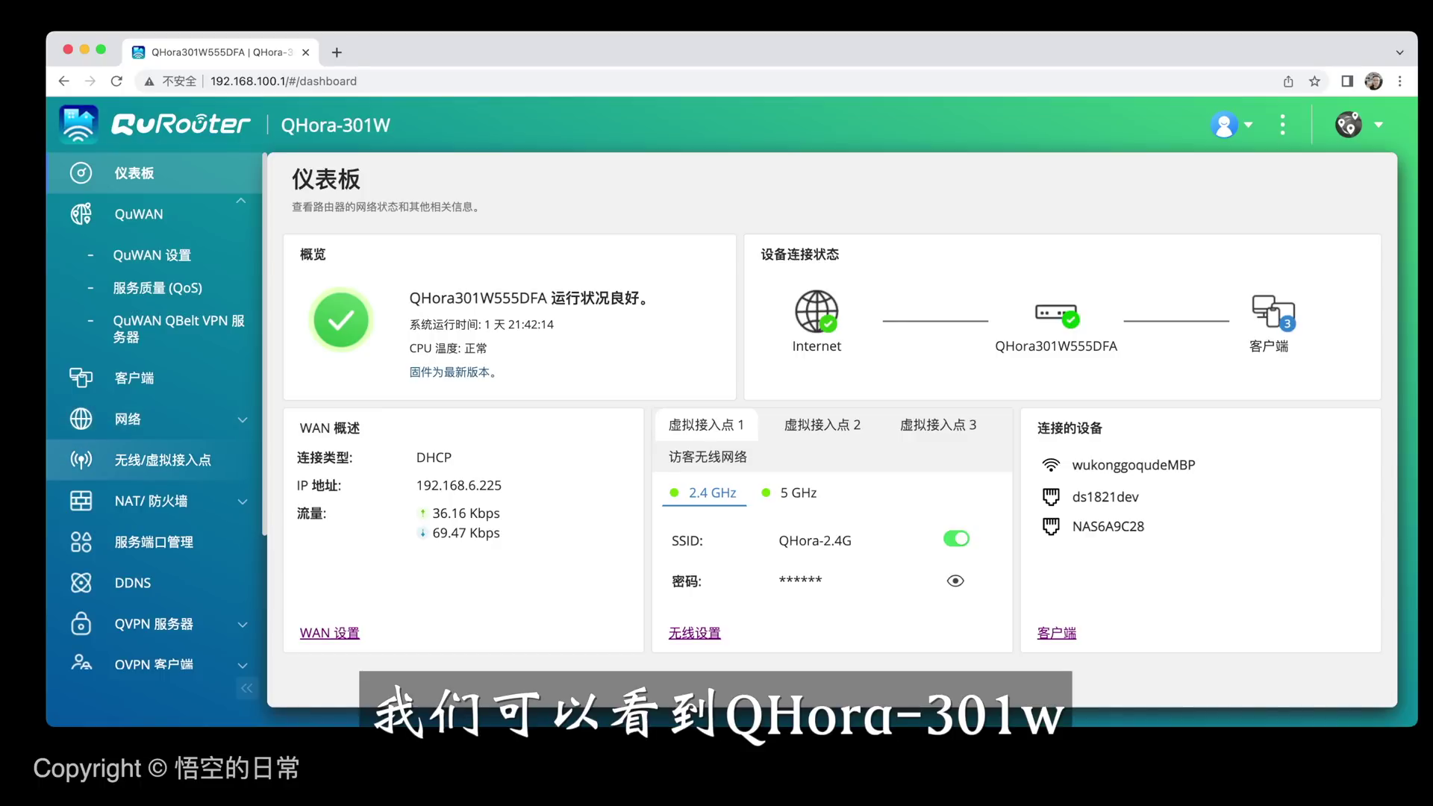
Open the wireless/virtual access point page and examine the SSIDs of virtual access points 1, 2 and 3.
{"action": "left_click", "coordinate": [163, 460]}
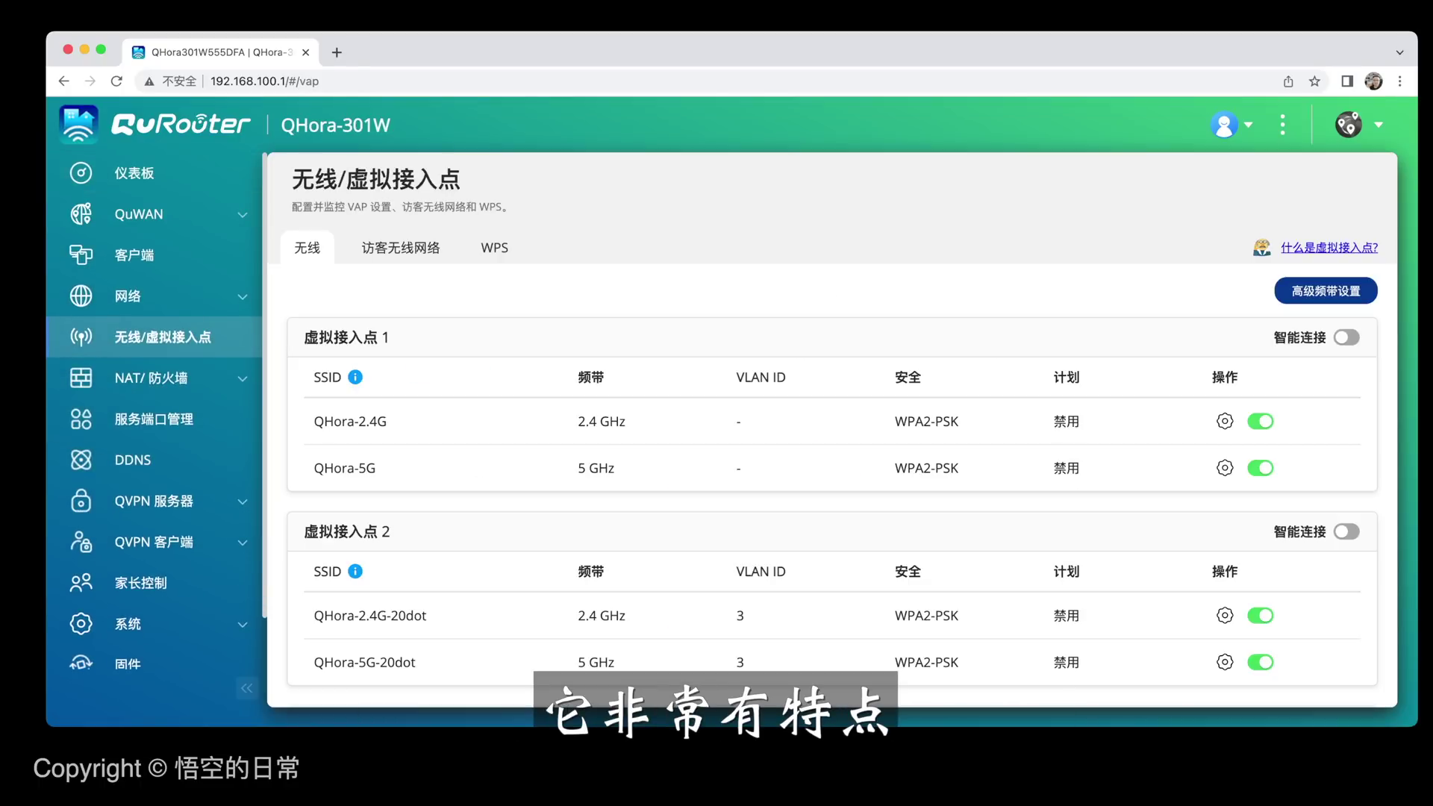
{"action": "scroll", "coordinate": [832, 467], "scroll_direction": "down", "scroll_amount": 1}
{"action": "left_click_drag", "start_coordinate": [389, 331], "coordinate": [333, 331]}
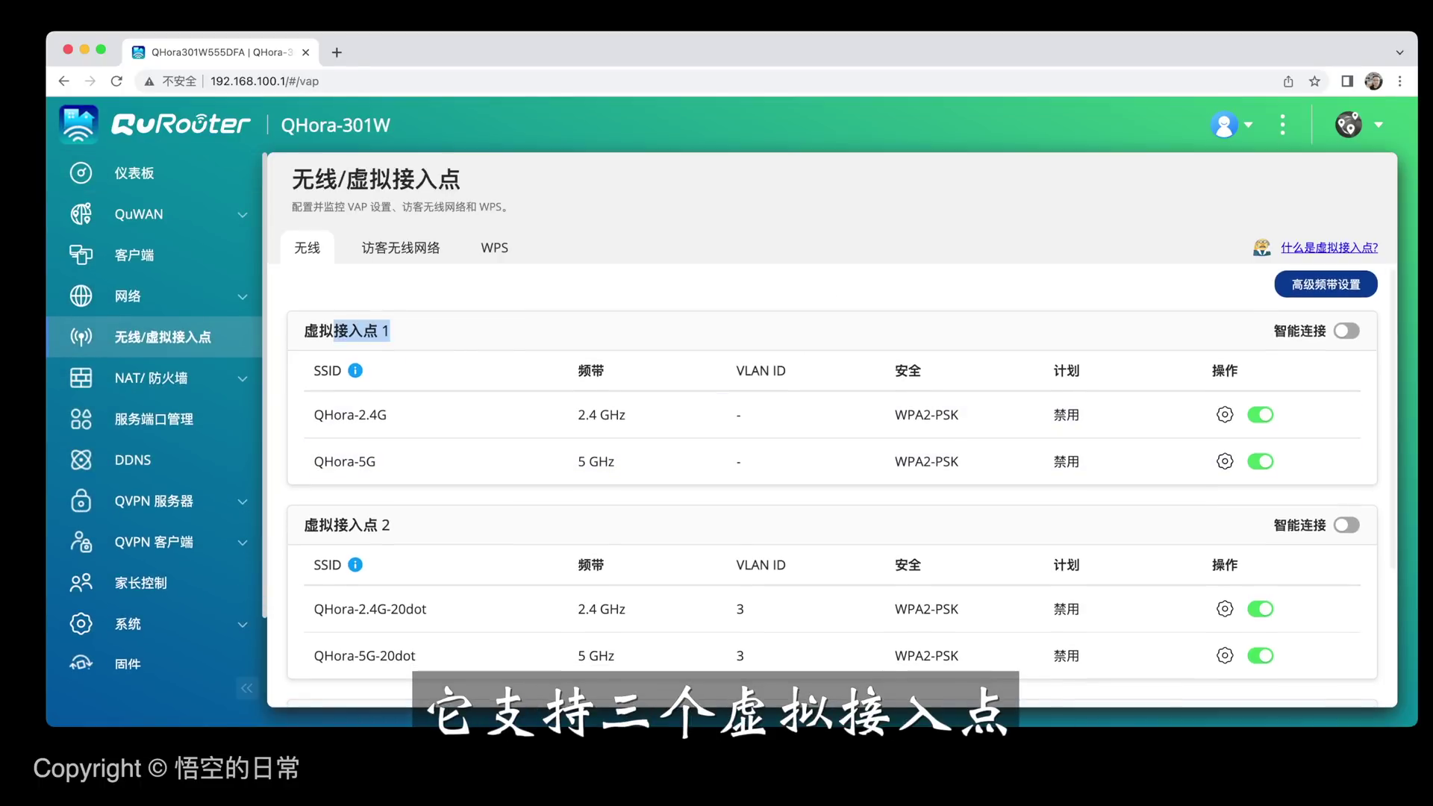
{"action": "left_click_drag", "start_coordinate": [390, 525], "coordinate": [349, 565]}
{"action": "scroll", "coordinate": [348, 525], "scroll_direction": "down", "scroll_amount": 3}
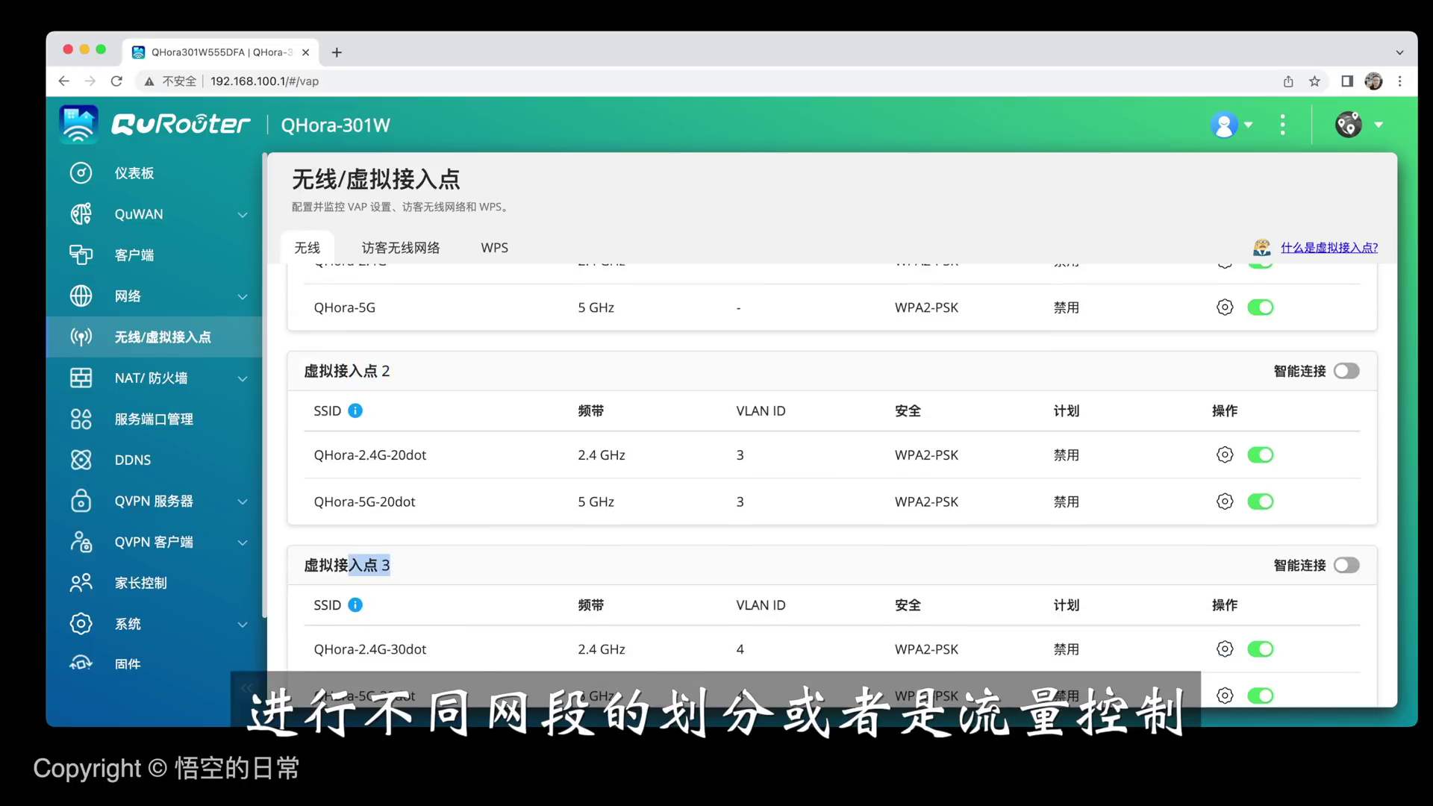
{"action": "scroll", "coordinate": [840, 485], "scroll_direction": "up", "scroll_amount": 3}
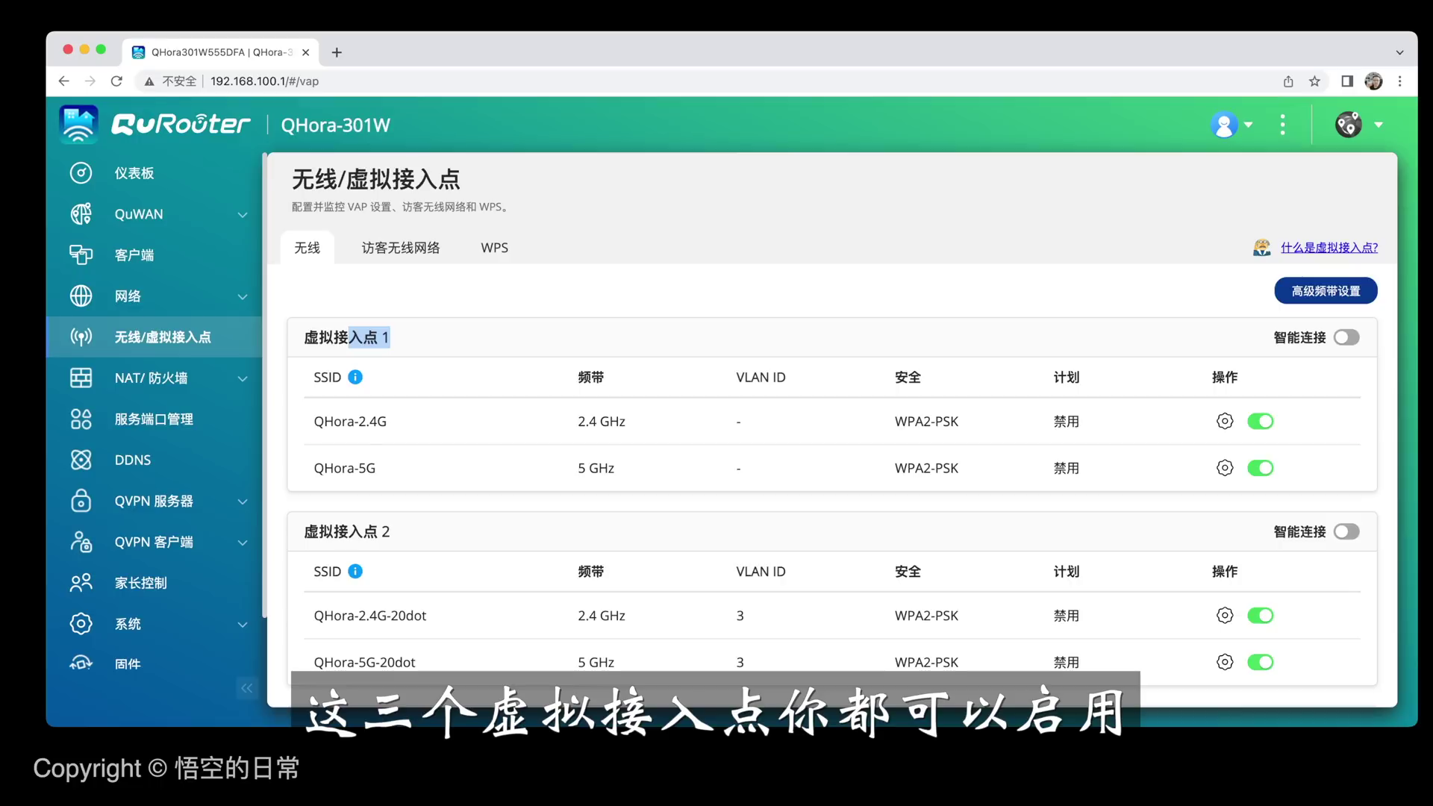
{"action": "left_click_drag", "start_coordinate": [347, 531], "coordinate": [390, 531]}
{"action": "scroll", "coordinate": [840, 485], "scroll_direction": "down", "scroll_amount": 1}
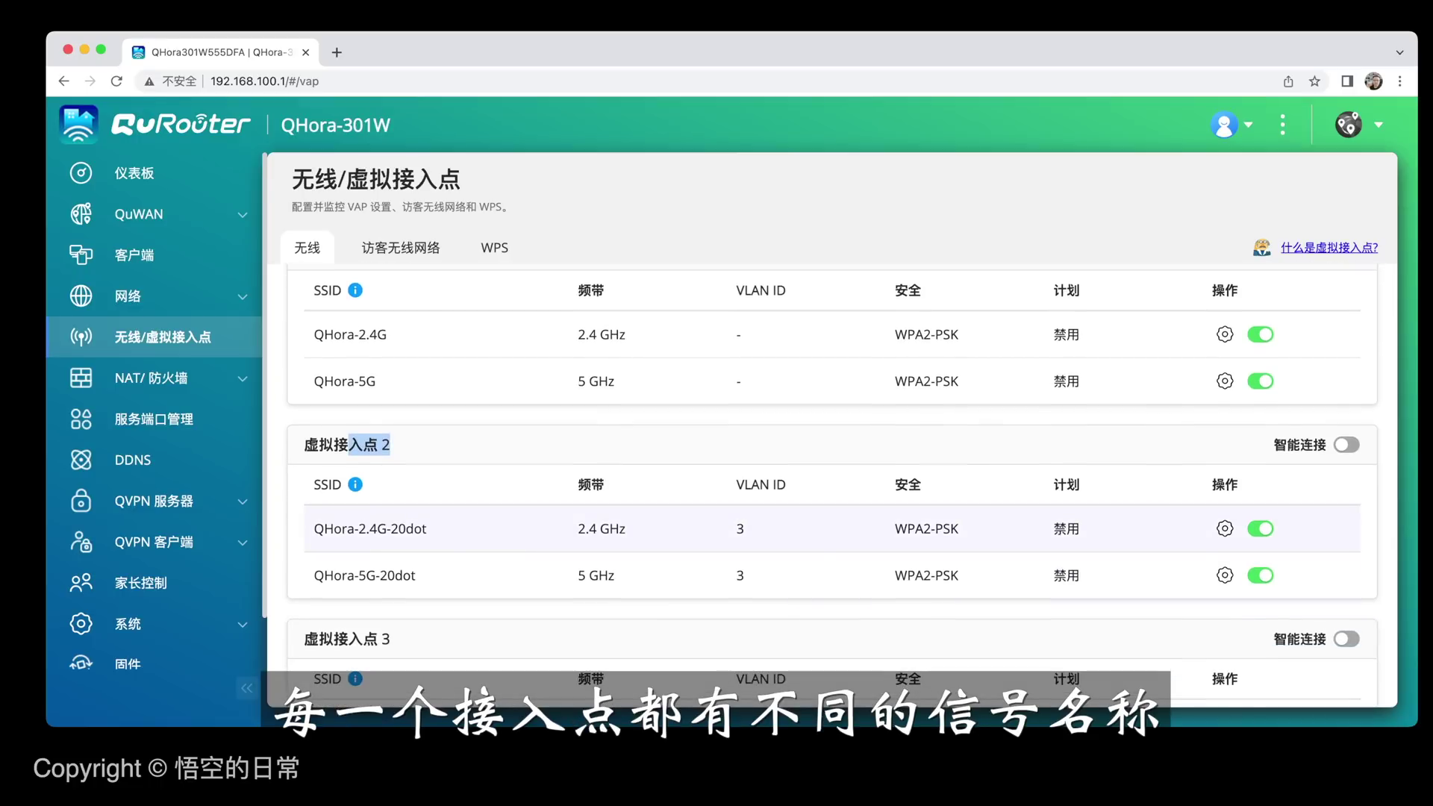
{"action": "scroll", "coordinate": [841, 486], "scroll_direction": "down", "scroll_amount": 1}
{"action": "left_click_drag", "start_coordinate": [333, 609], "coordinate": [390, 609]}
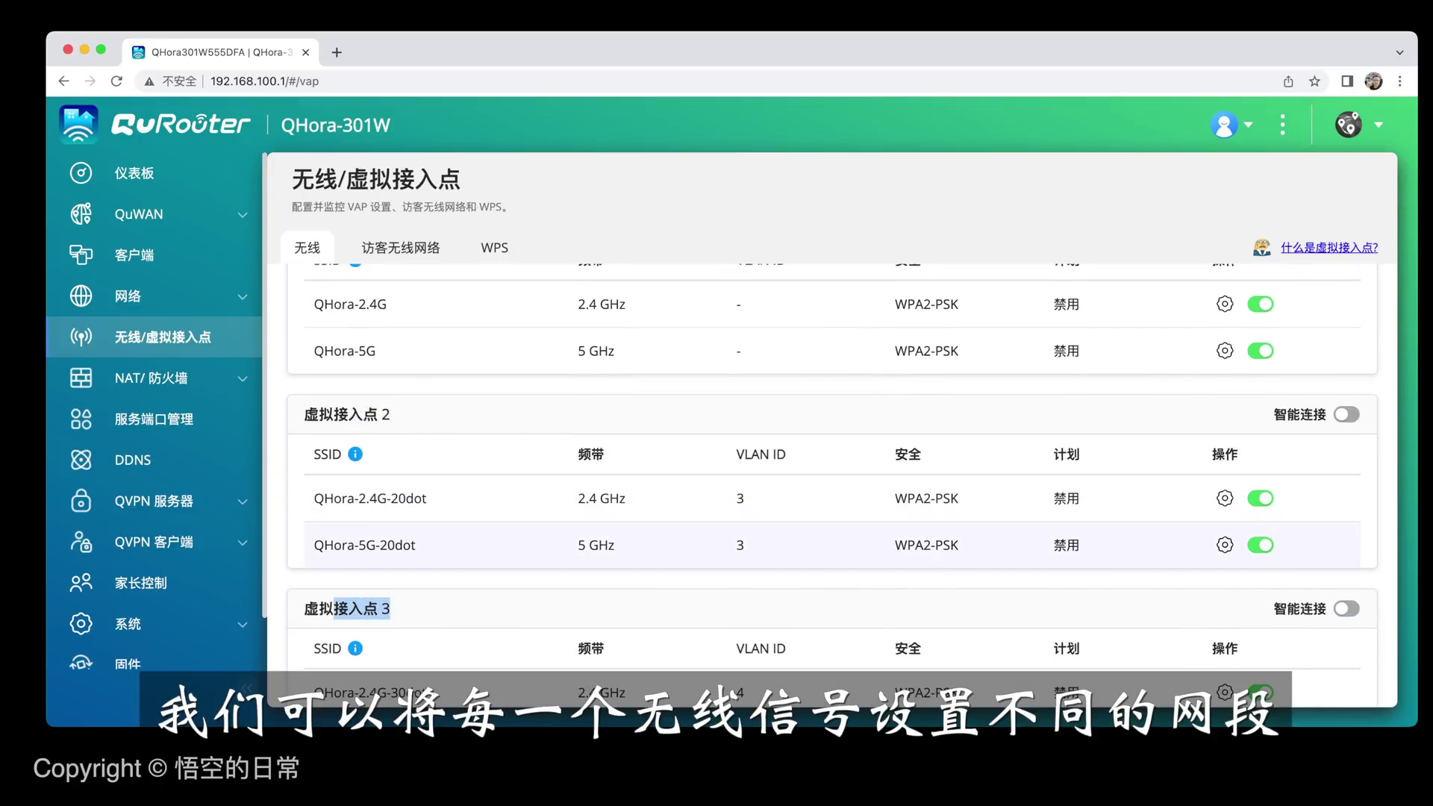
Compare the VLAN IDs assigned to the SSIDs of the three virtual access points.
{"action": "scroll", "coordinate": [840, 485], "scroll_direction": "up", "scroll_amount": 3}
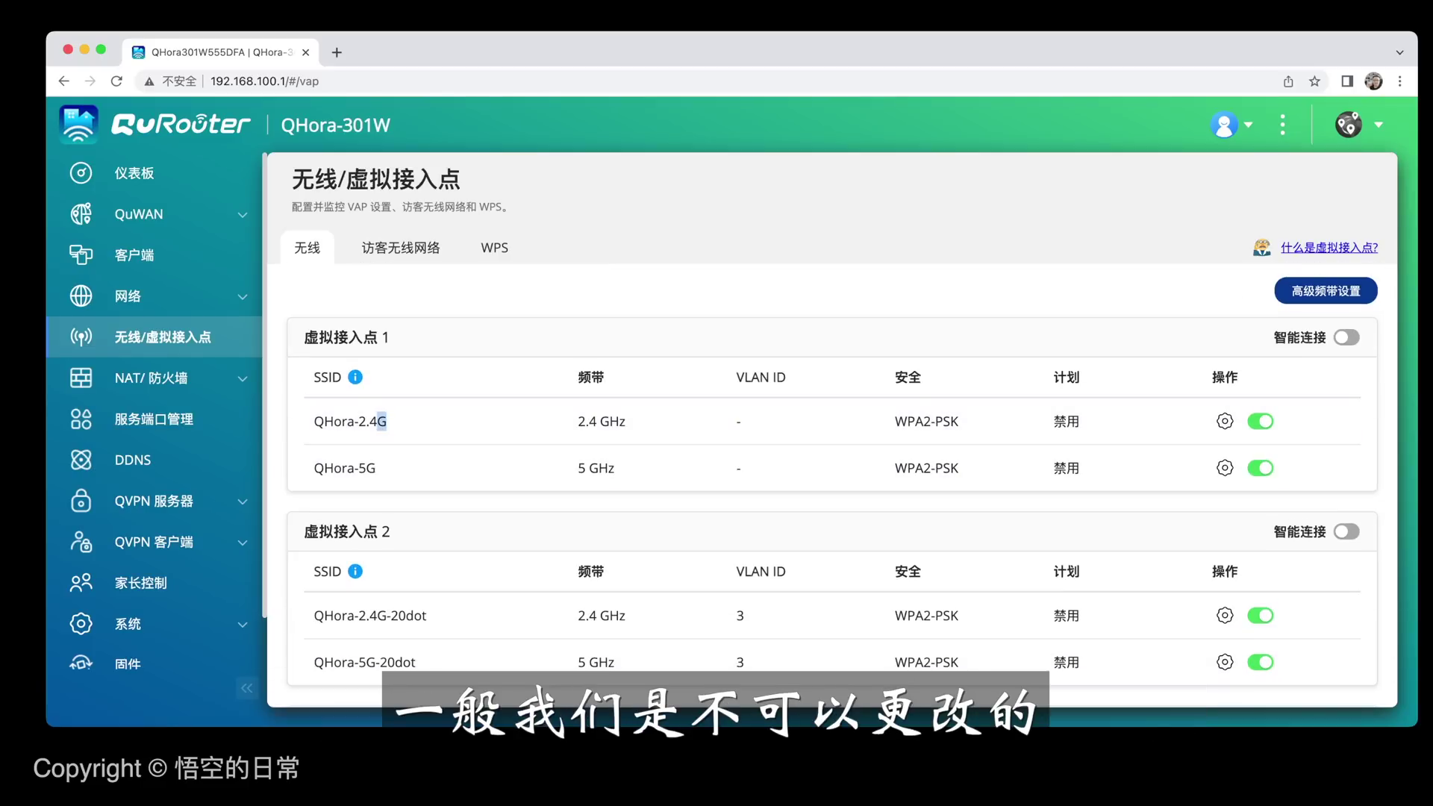
{"action": "scroll", "coordinate": [833, 485], "scroll_direction": "down", "scroll_amount": 3}
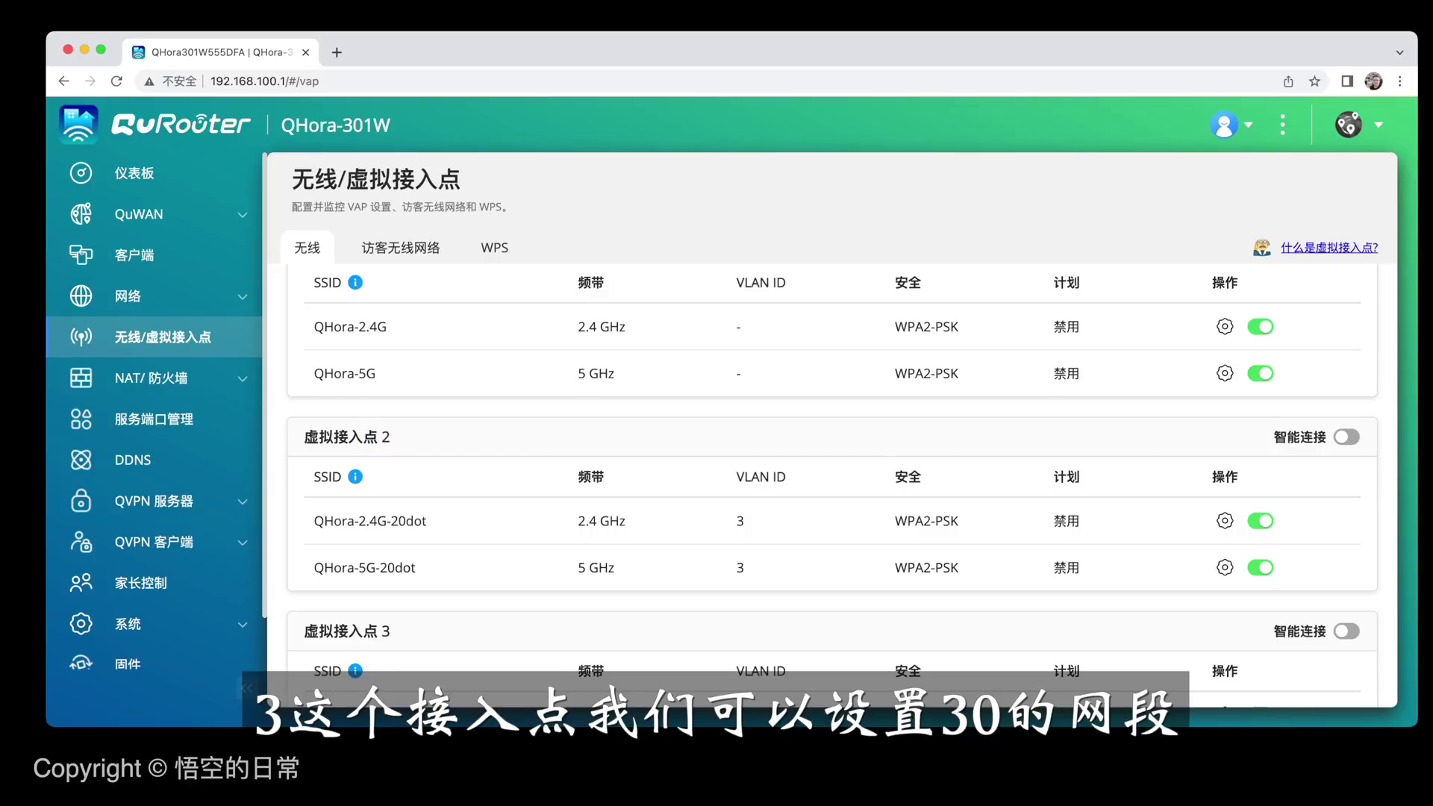
{"action": "left_click_drag", "start_coordinate": [786, 477], "coordinate": [736, 477]}
{"action": "scroll", "coordinate": [761, 568], "scroll_direction": "down", "scroll_amount": 2}
{"action": "left_click_drag", "start_coordinate": [390, 554], "coordinate": [377, 554]}
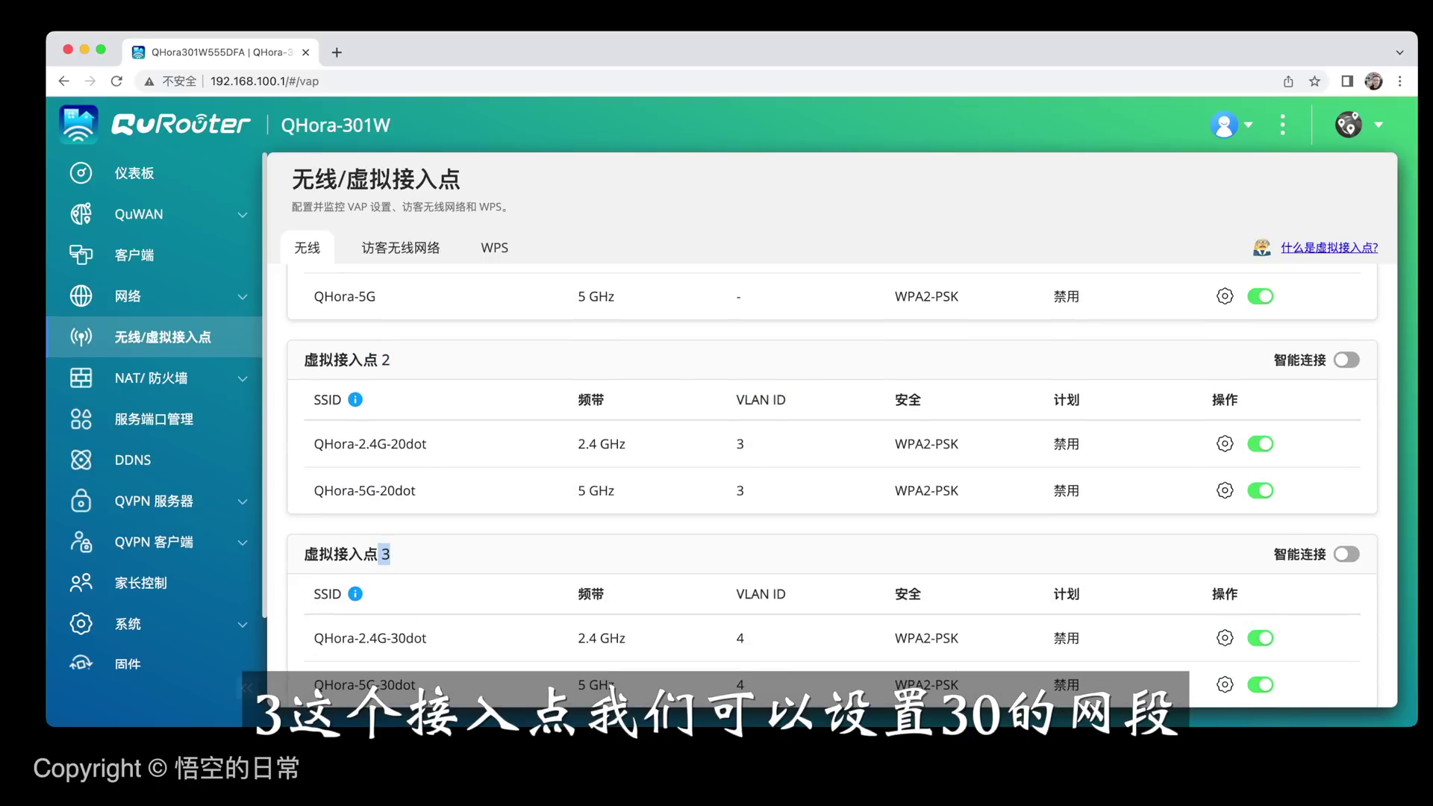
{"action": "left_click_drag", "start_coordinate": [736, 594], "coordinate": [786, 594]}
{"action": "scroll", "coordinate": [833, 486], "scroll_direction": "down", "scroll_amount": 1}
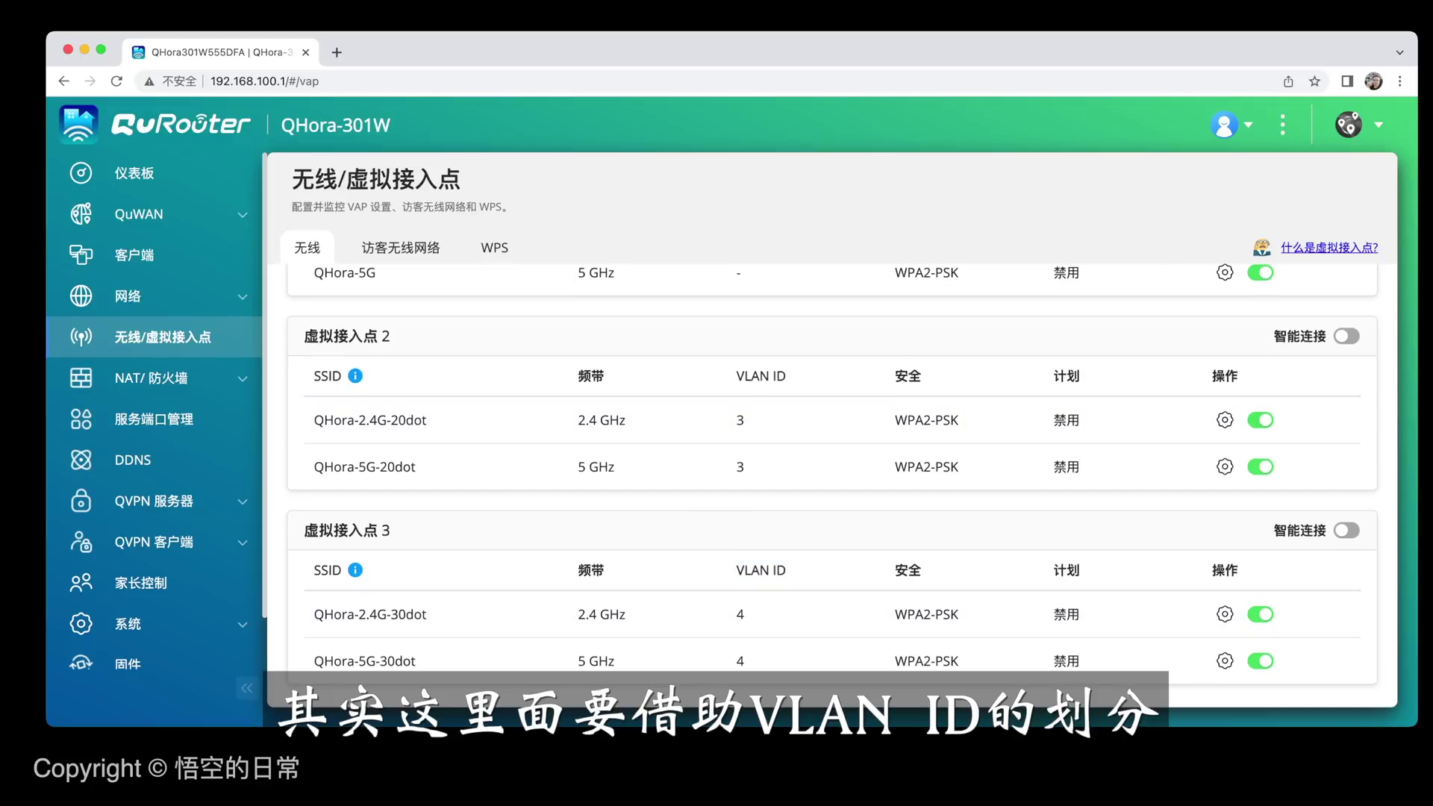
{"action": "left_click_drag", "start_coordinate": [773, 375], "coordinate": [786, 375]}
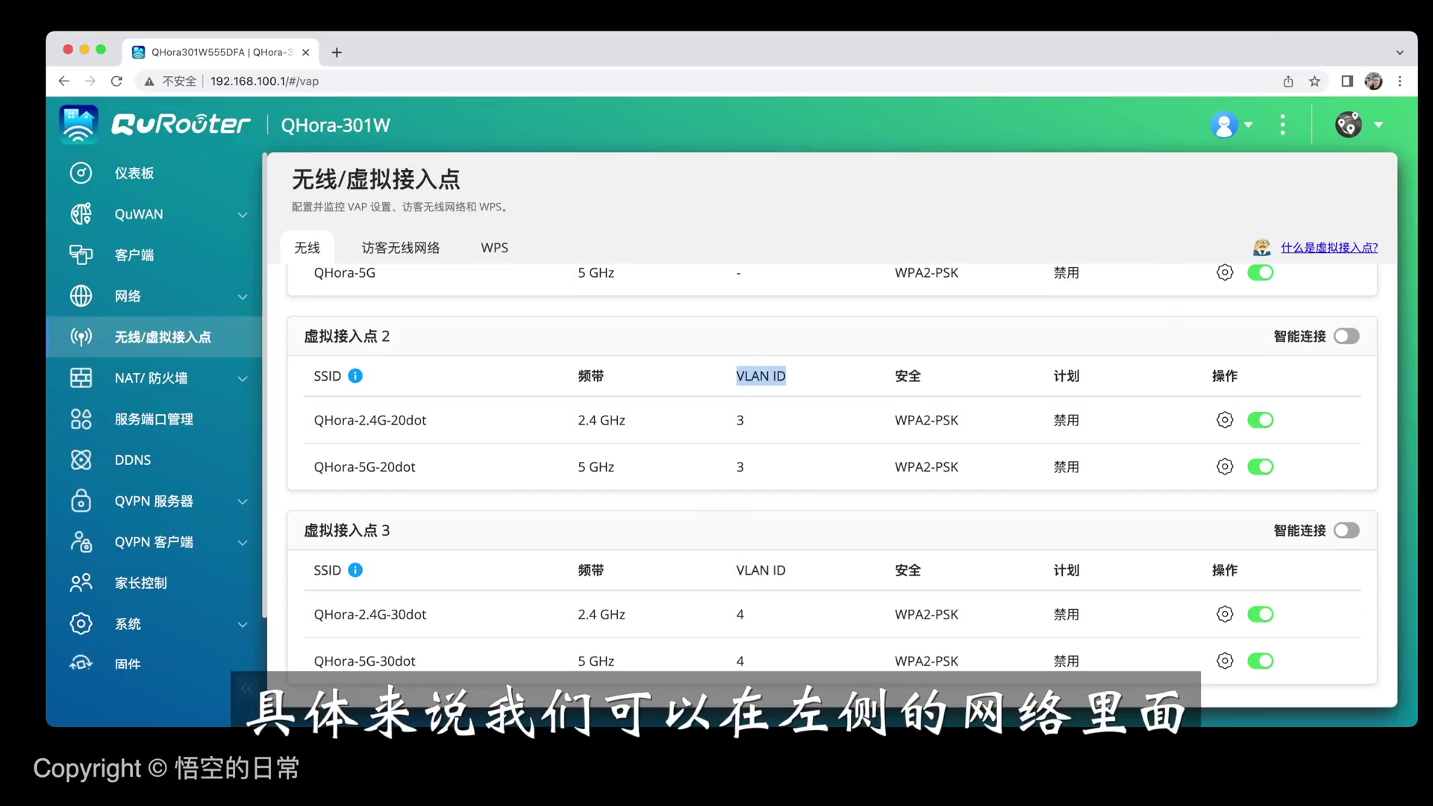
Start a new VLAN in the VLAN & DHCP server settings with VLAN ID 5 and IP address 192.168.50.1.
{"action": "left_click", "coordinate": [153, 295]}
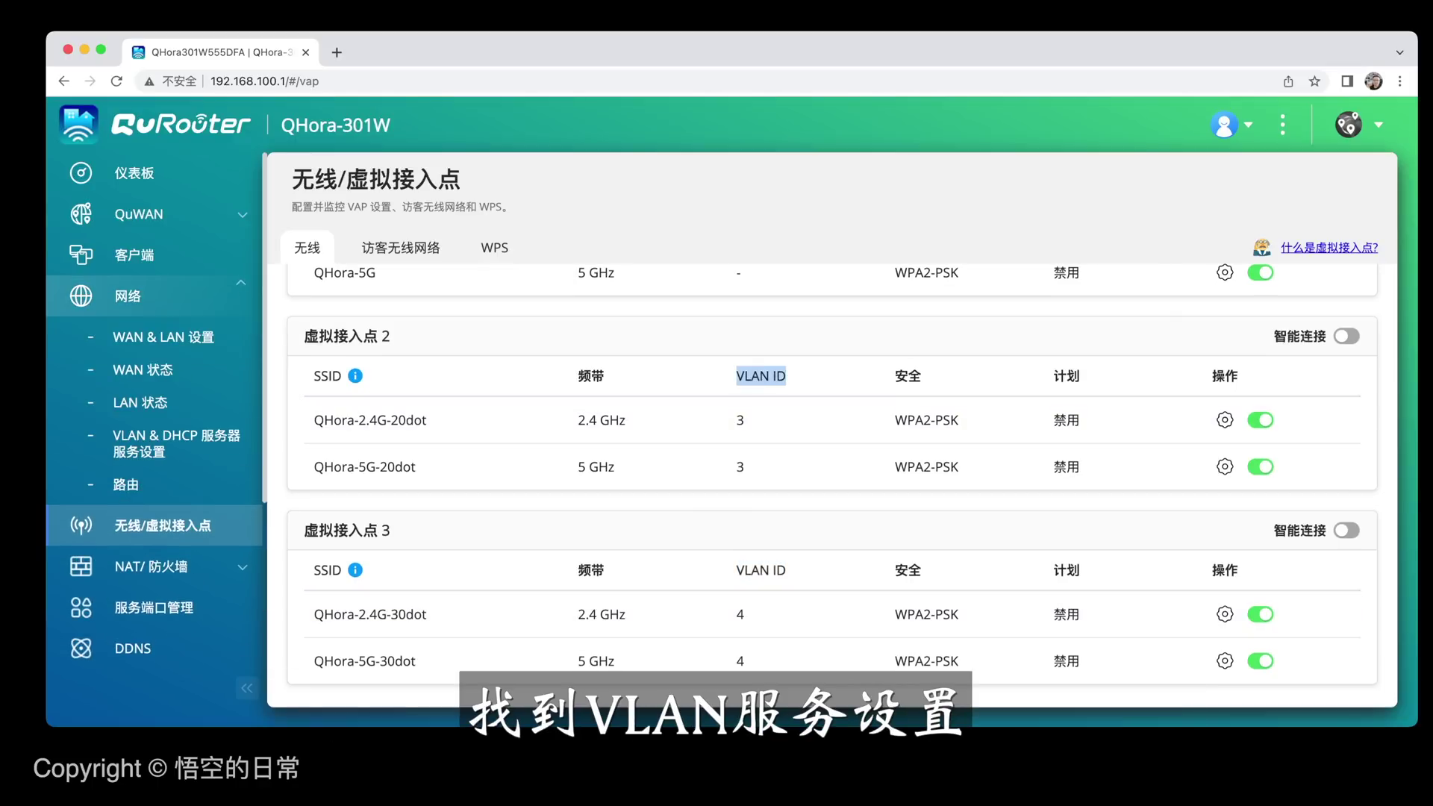
{"action": "left_click", "coordinate": [176, 443]}
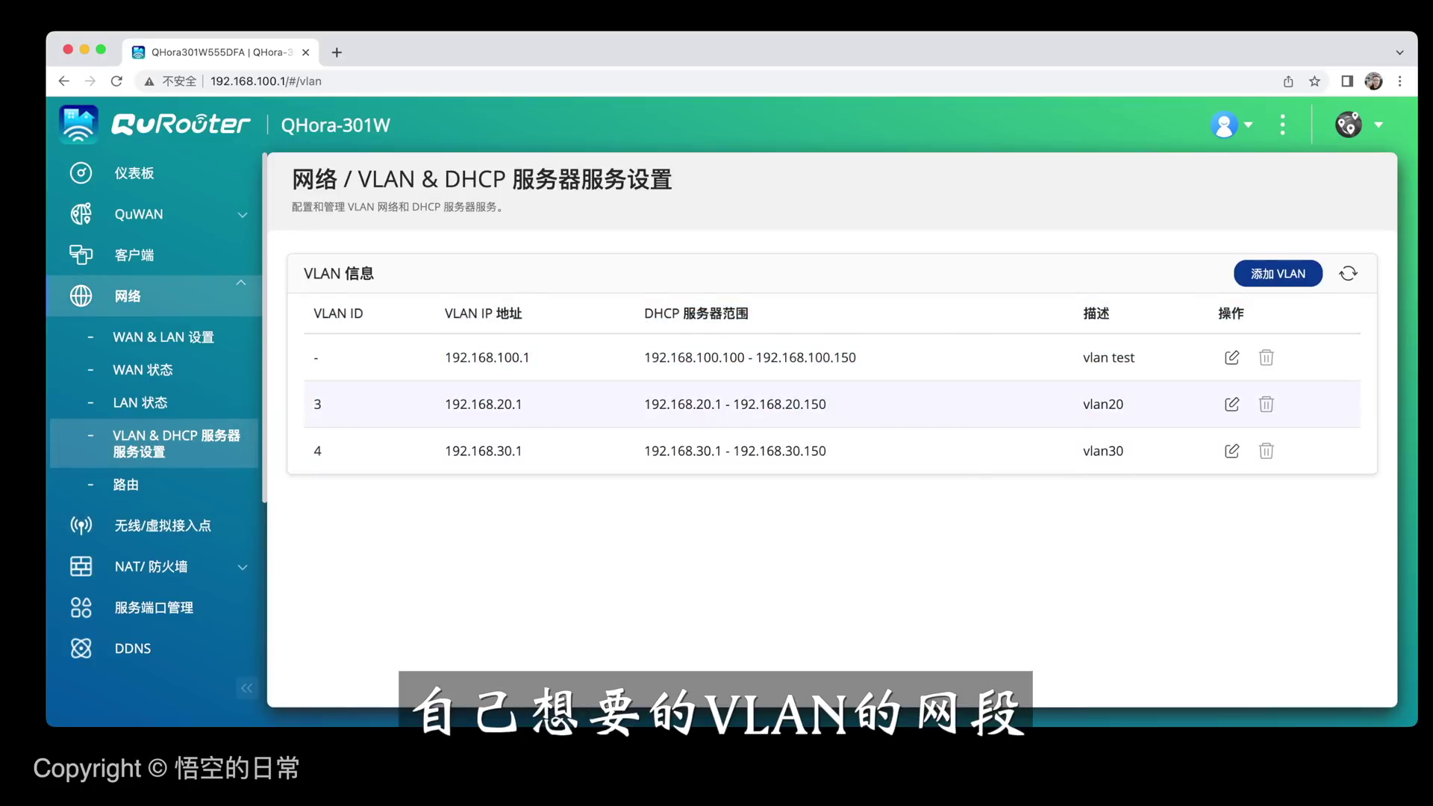
{"action": "left_click", "coordinate": [1278, 274]}
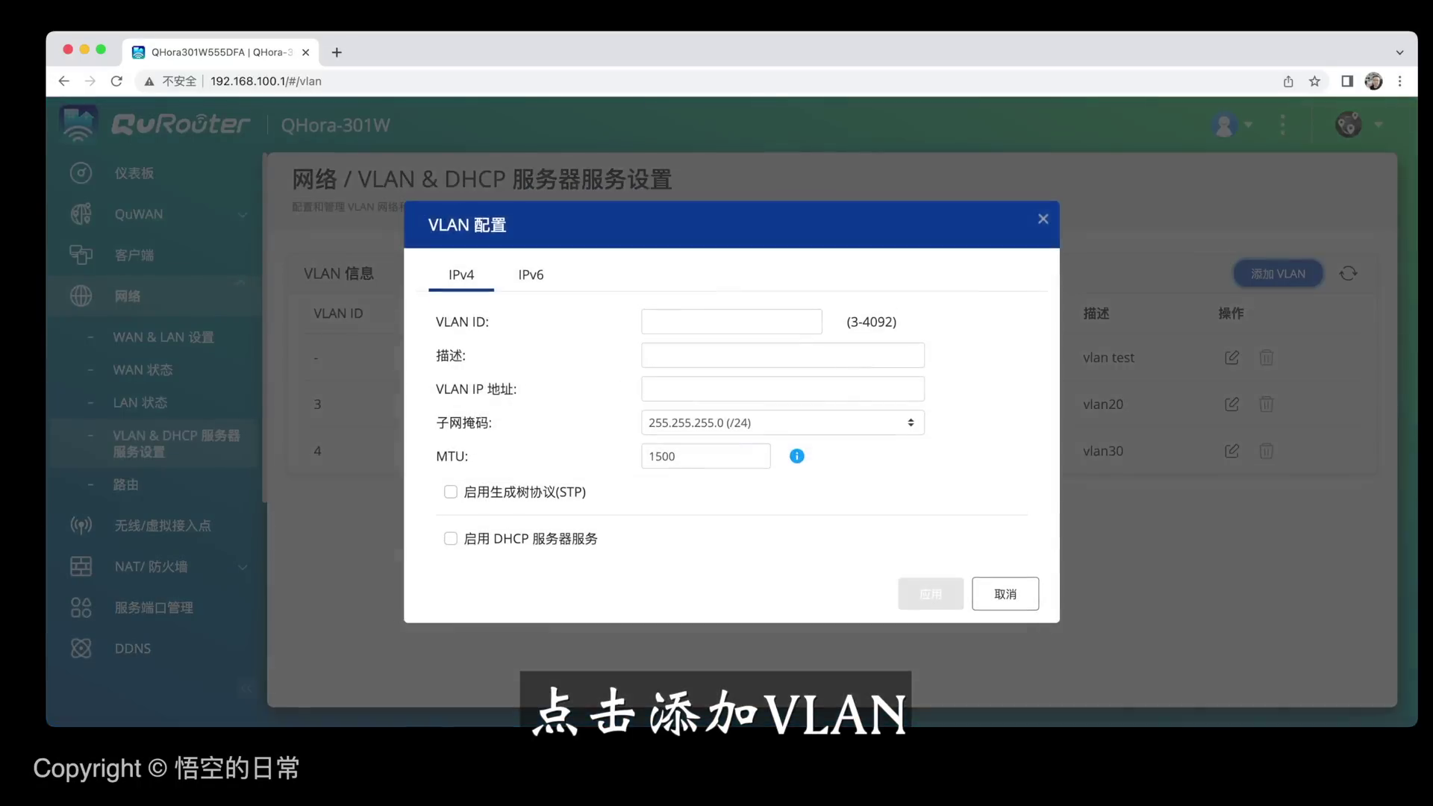
{"action": "left_click", "coordinate": [649, 321]}
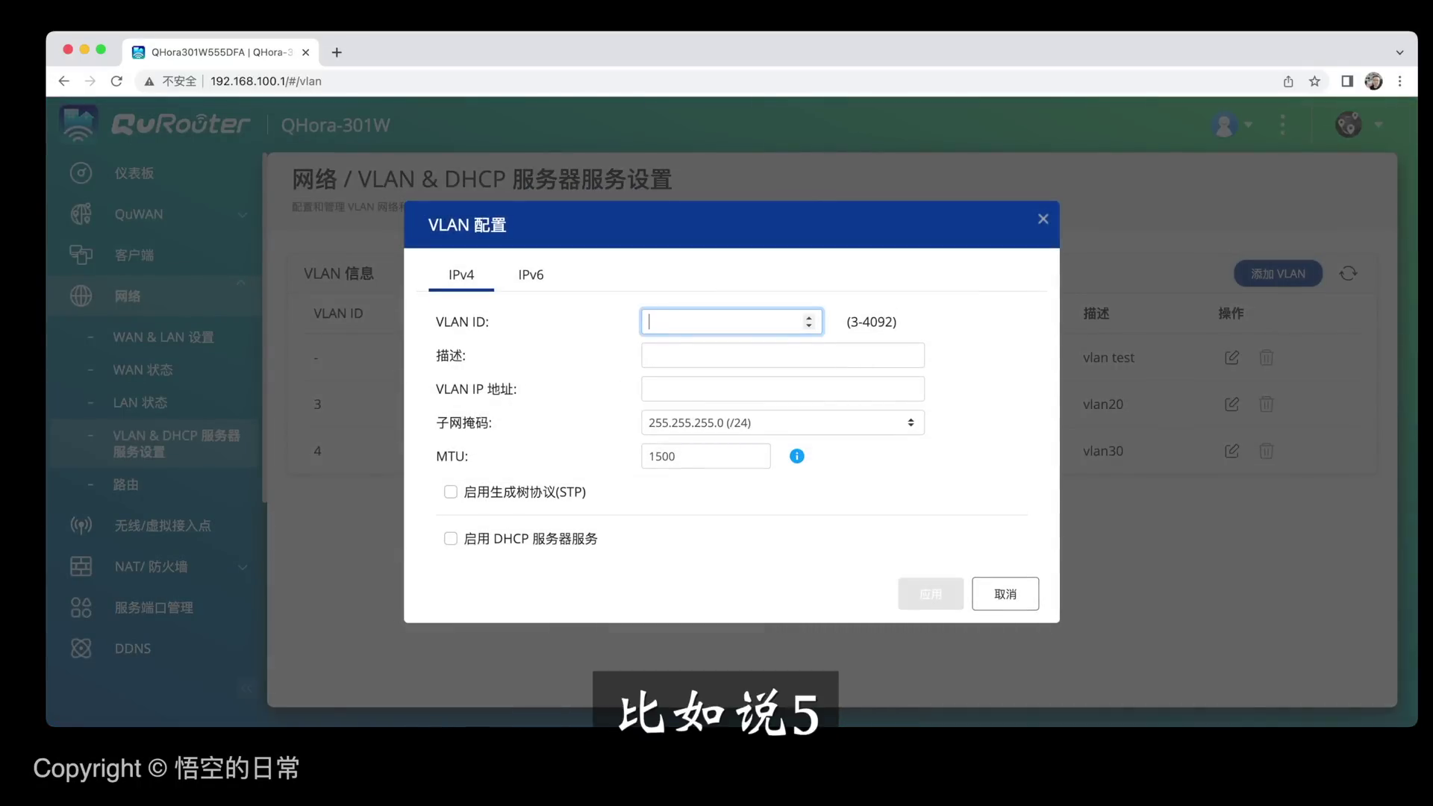
{"action": "left_click", "coordinate": [650, 355]}
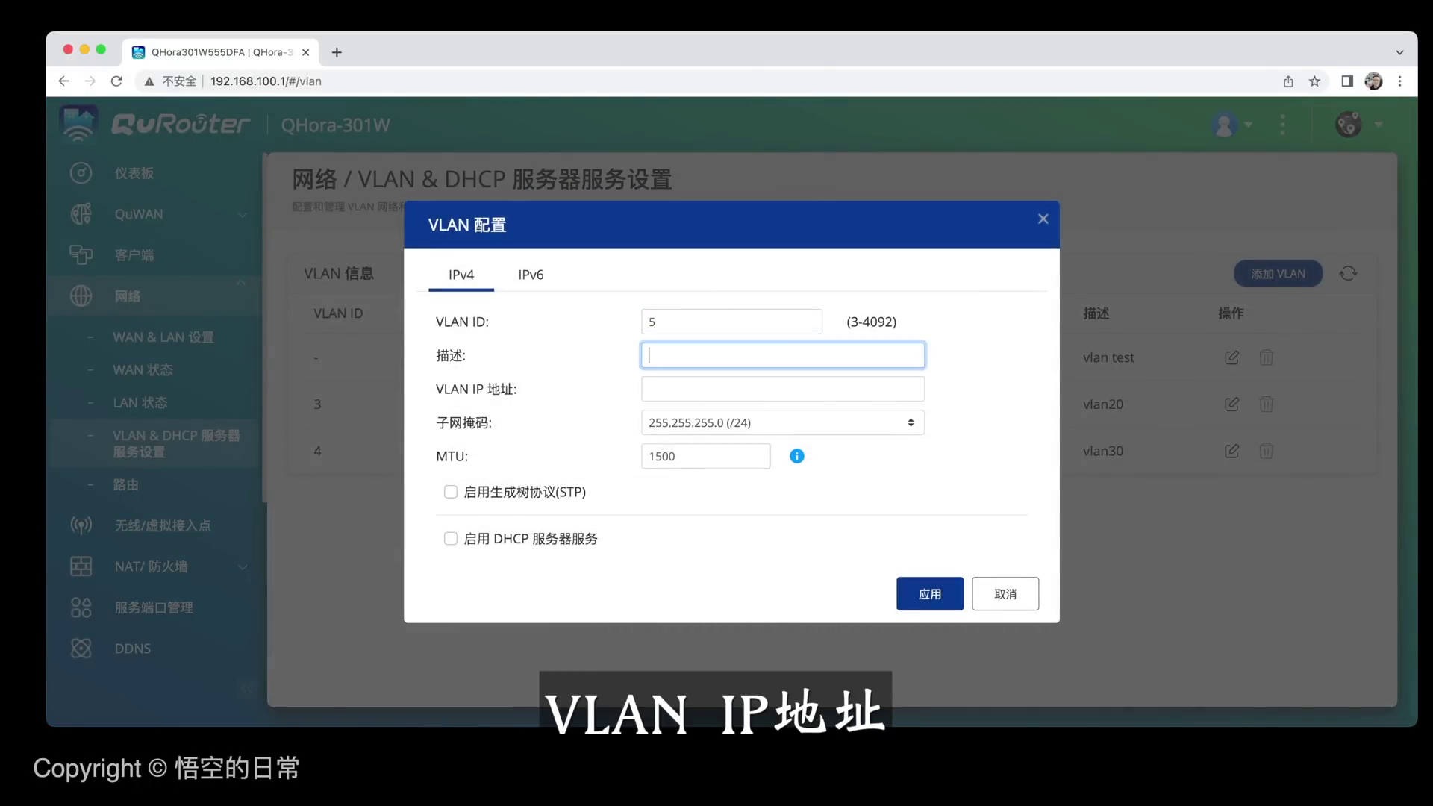
{"action": "left_click", "coordinate": [649, 388]}
{"action": "type", "text": "192.168.50.1"}
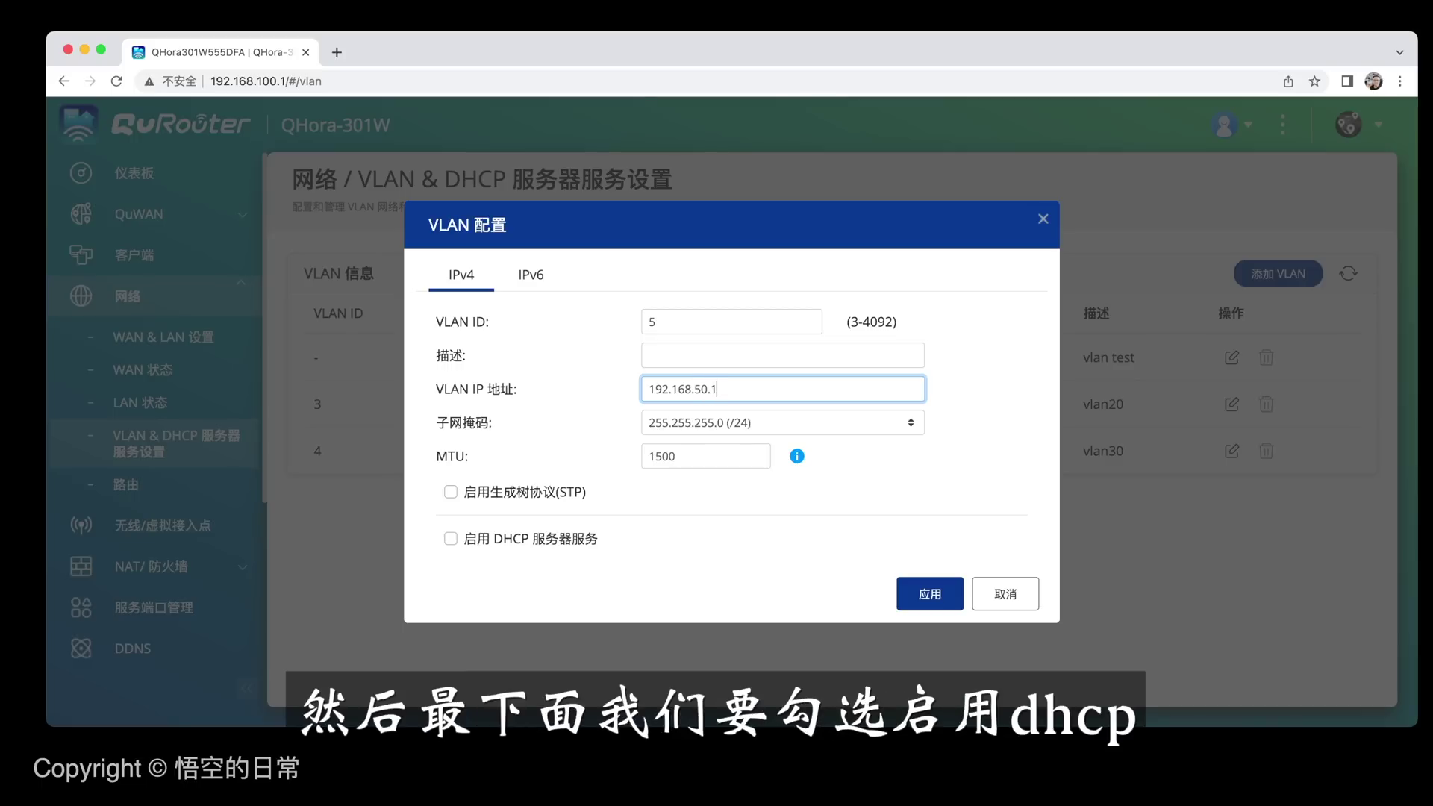
Enable the DHCP server service for the new VLAN with start IP address 192.168.50.1.
{"action": "left_click", "coordinate": [450, 538]}
{"action": "left_click", "coordinate": [747, 487]}
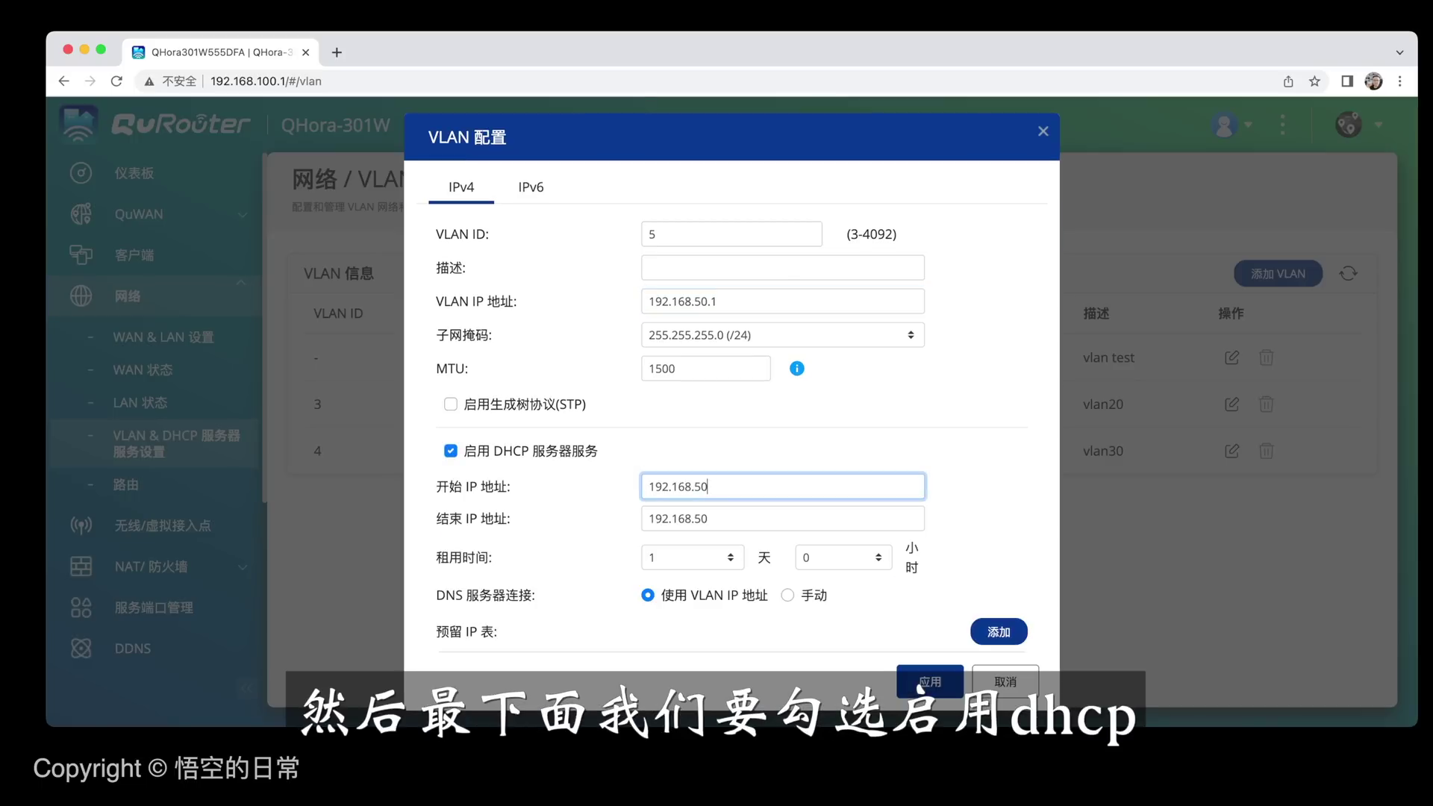
{"action": "type", "text": ".1"}
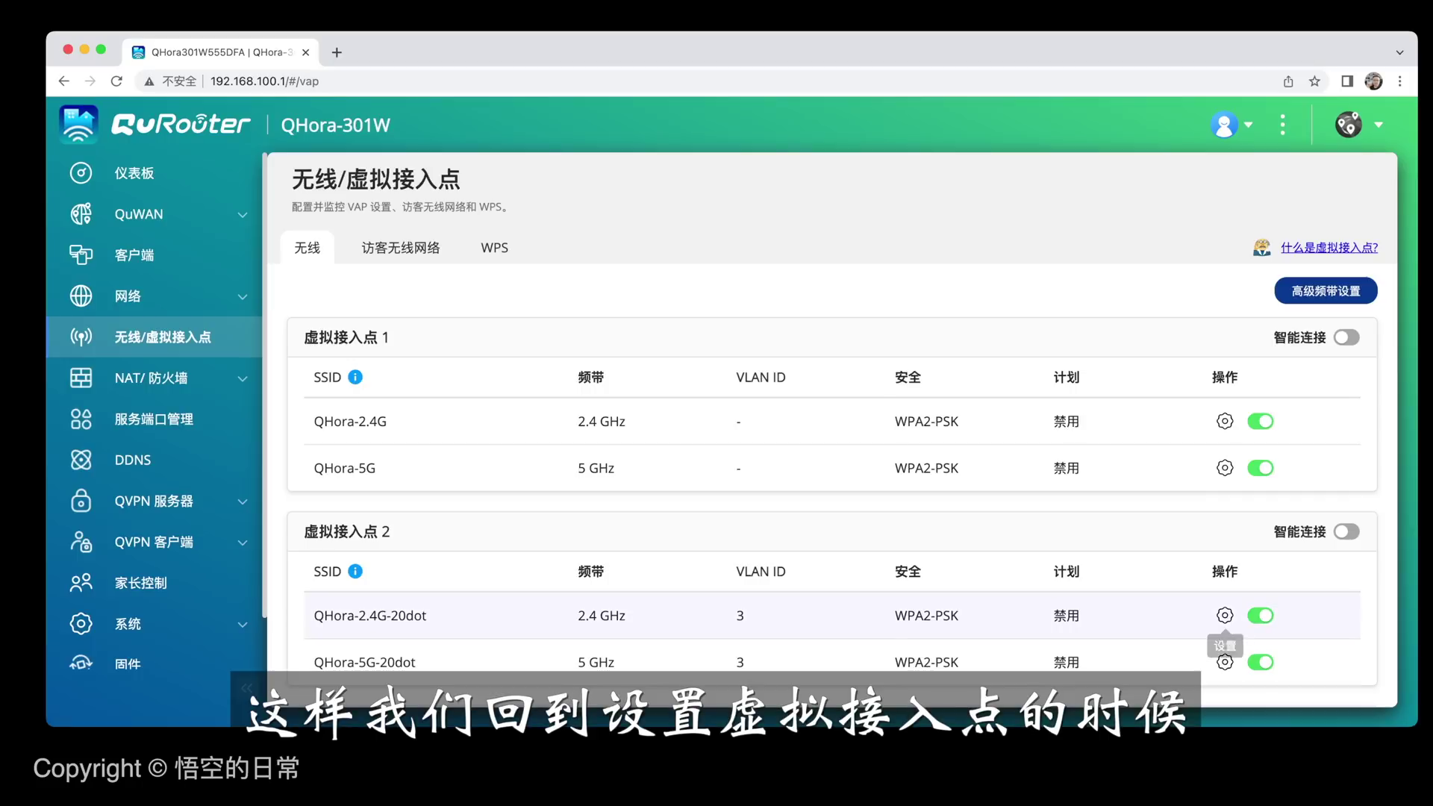
Try choosing VLAN ID 4 in the VAP configuration of the QHora-2.4G-20dot network.
{"action": "left_click", "coordinate": [1225, 615]}
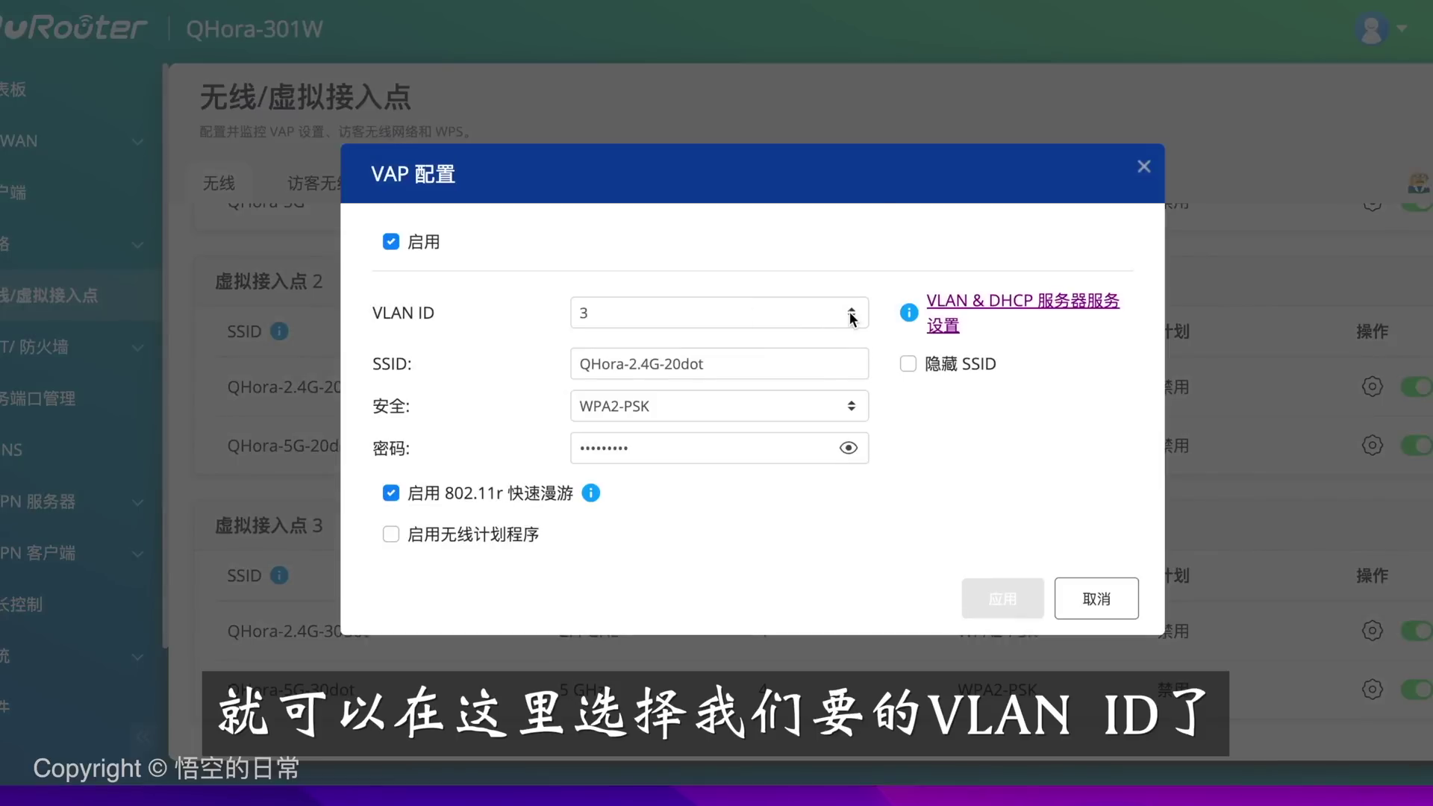
{"action": "left_click", "coordinate": [849, 311]}
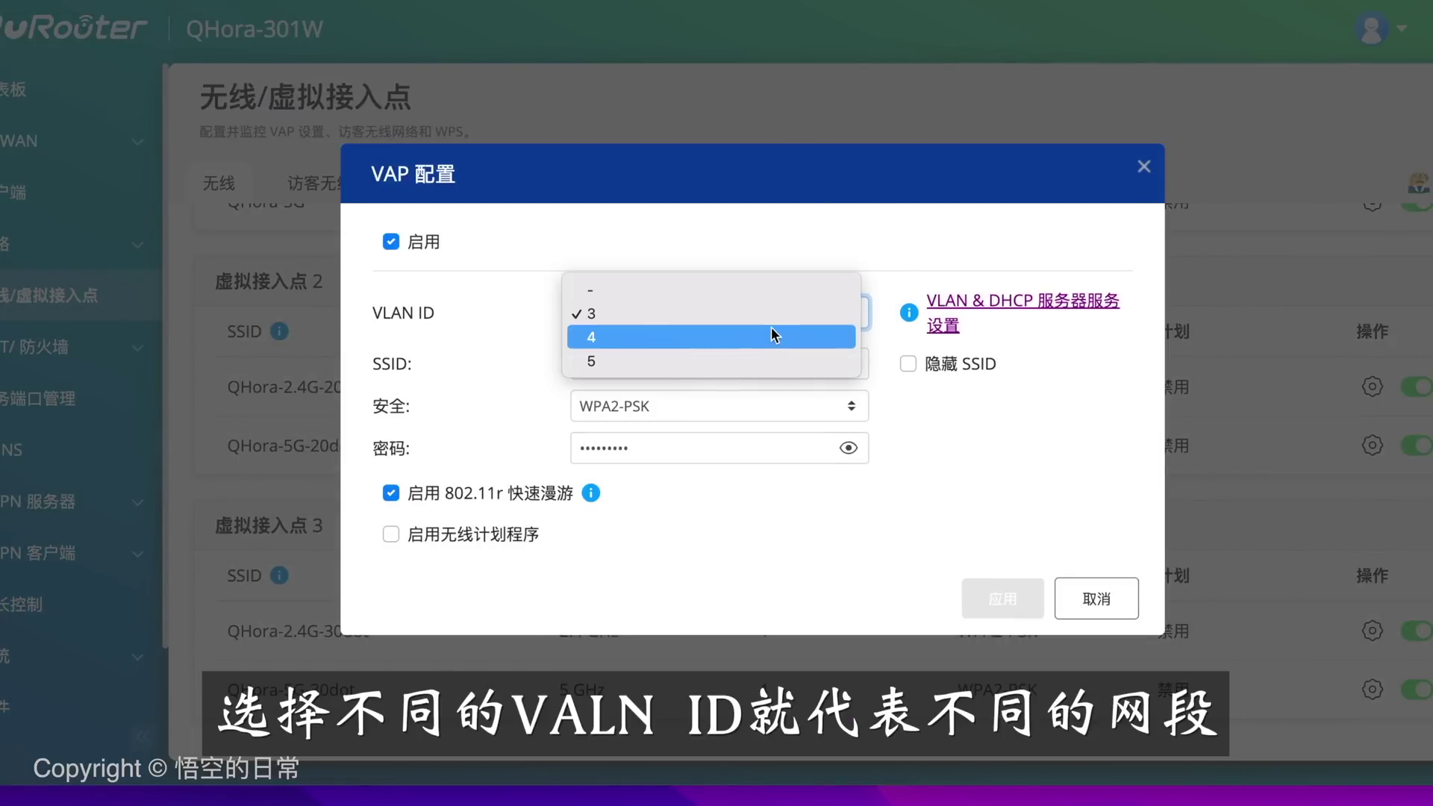
{"action": "left_click", "coordinate": [775, 336]}
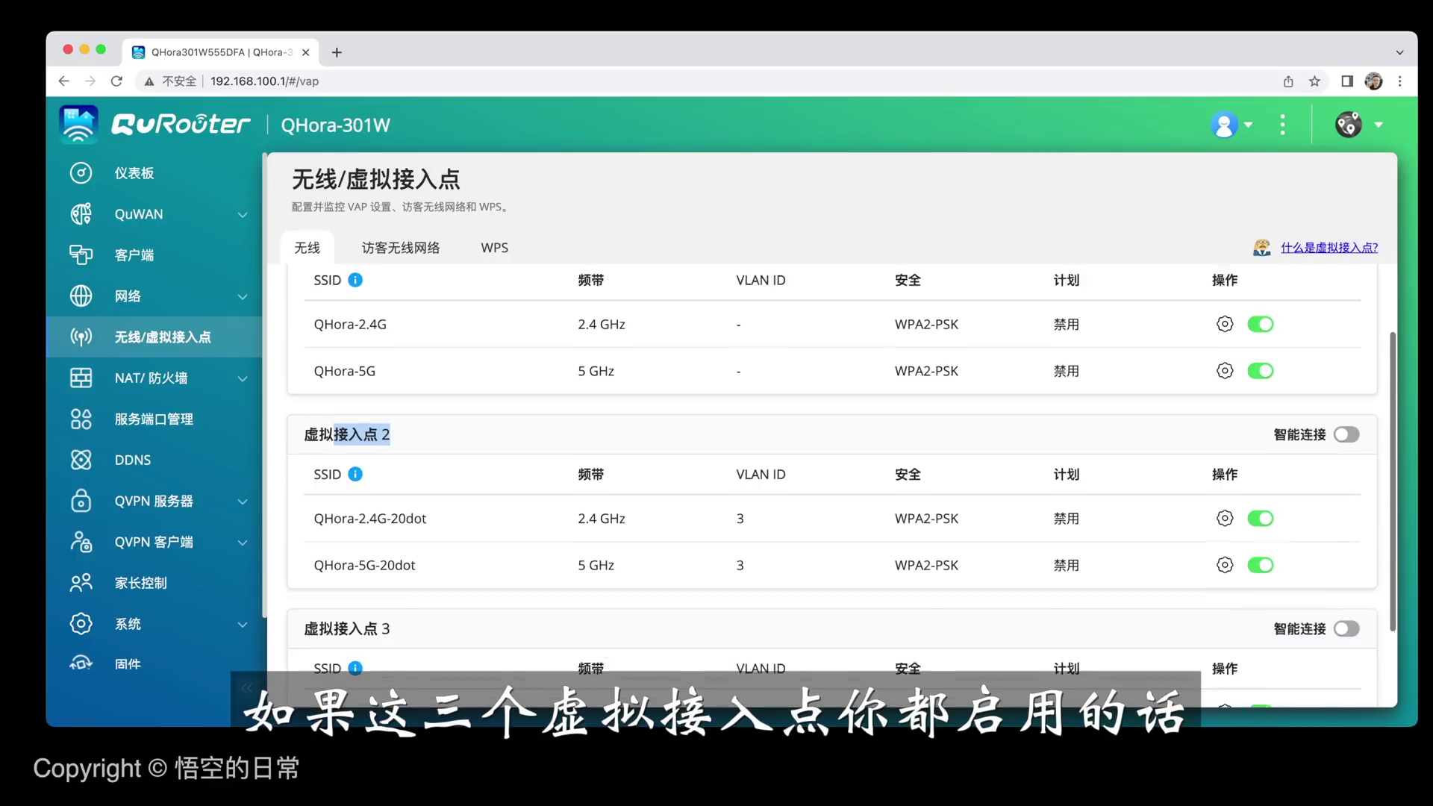
Review the SSID and VLAN assignments of virtual access points 2 and 3 on the wireless page.
{"action": "scroll", "coordinate": [833, 485], "scroll_direction": "down", "scroll_amount": 1}
{"action": "left_click_drag", "start_coordinate": [391, 610], "coordinate": [348, 610]}
{"action": "scroll", "coordinate": [833, 485], "scroll_direction": "down", "scroll_amount": 2}
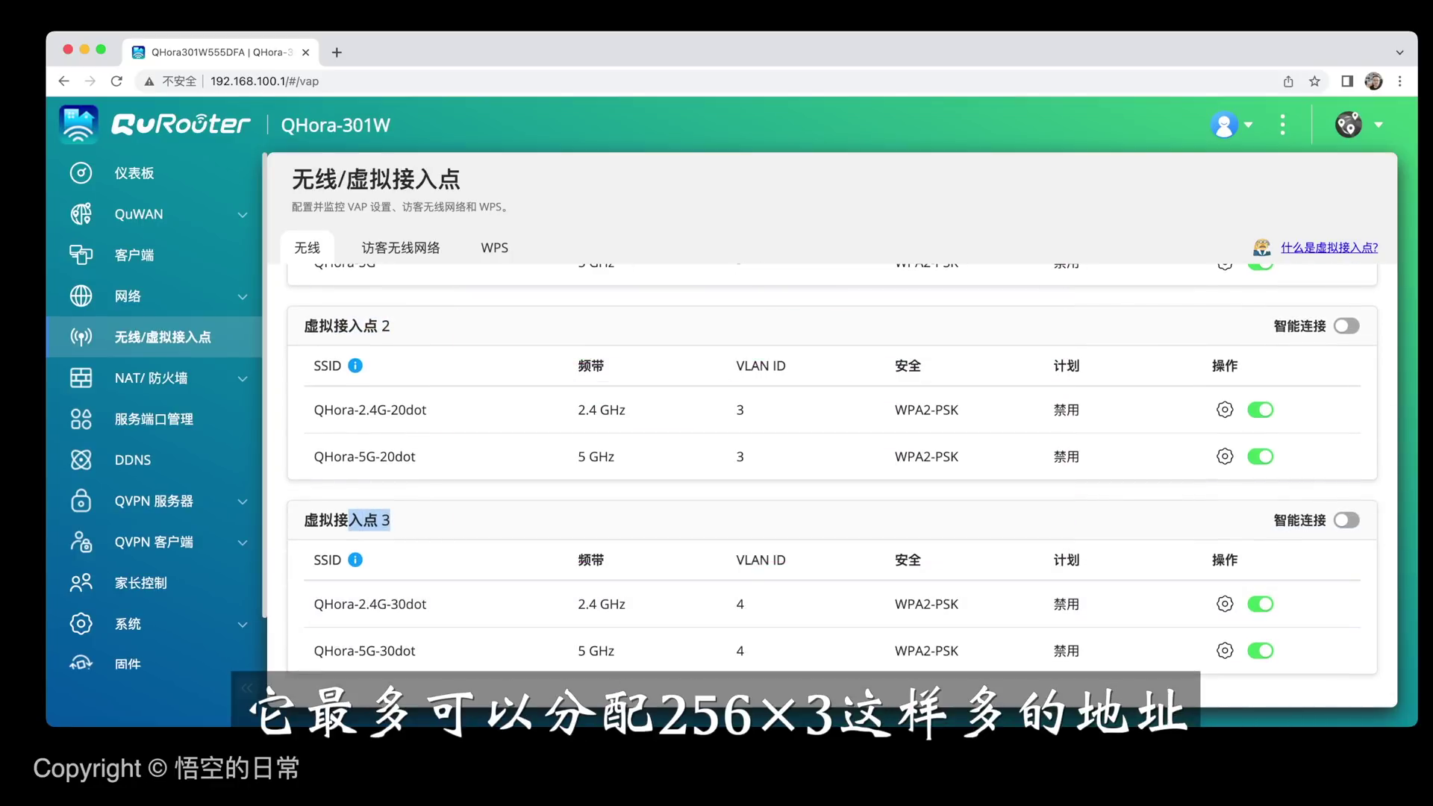
{"action": "left_click_drag", "start_coordinate": [359, 410], "coordinate": [427, 410]}
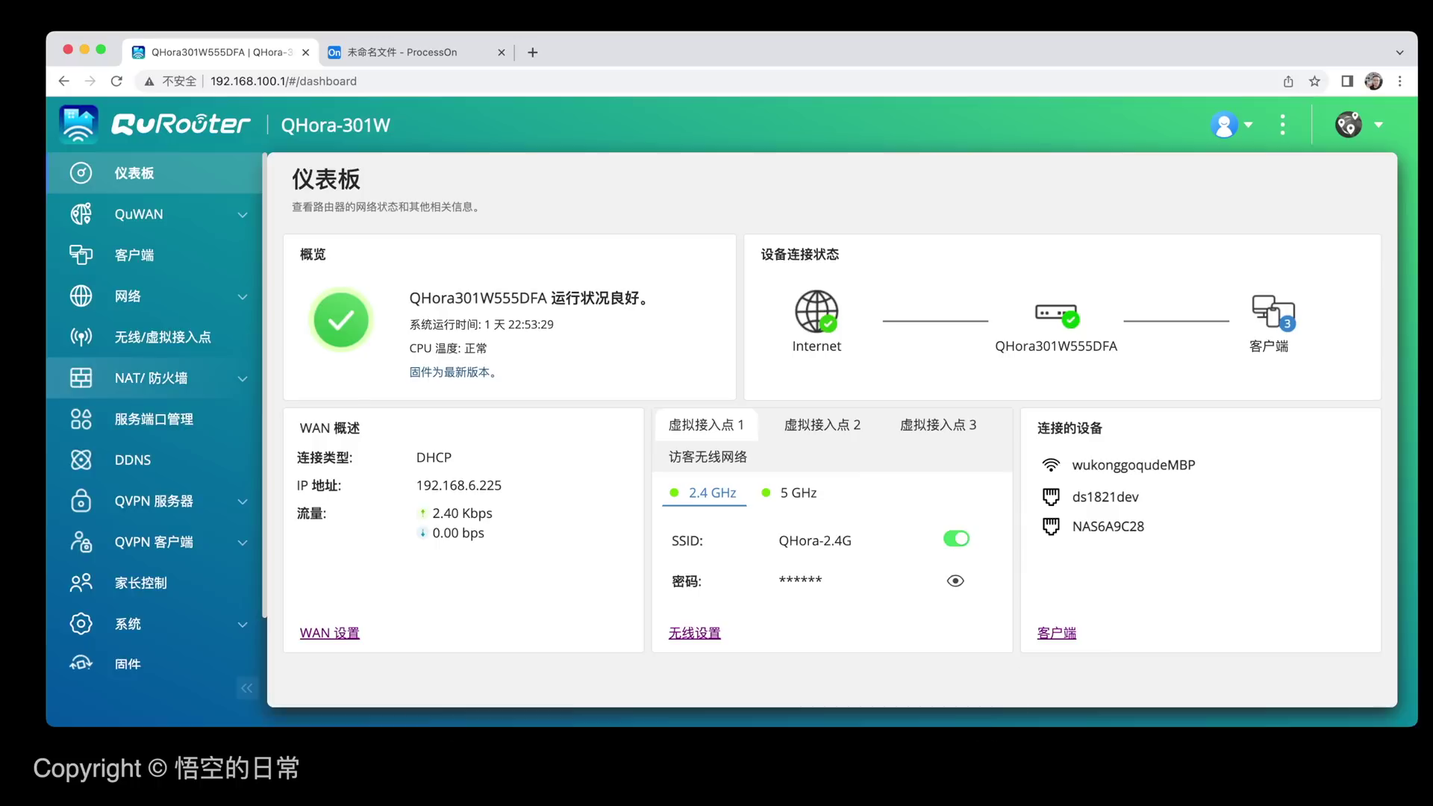
Browse the NAT/firewall, service port management, DDNS, QVPN server, QVPN client and parental control sections of the router interface.
{"action": "left_click", "coordinate": [149, 378]}
{"action": "left_click", "coordinate": [154, 418]}
{"action": "left_click", "coordinate": [133, 460]}
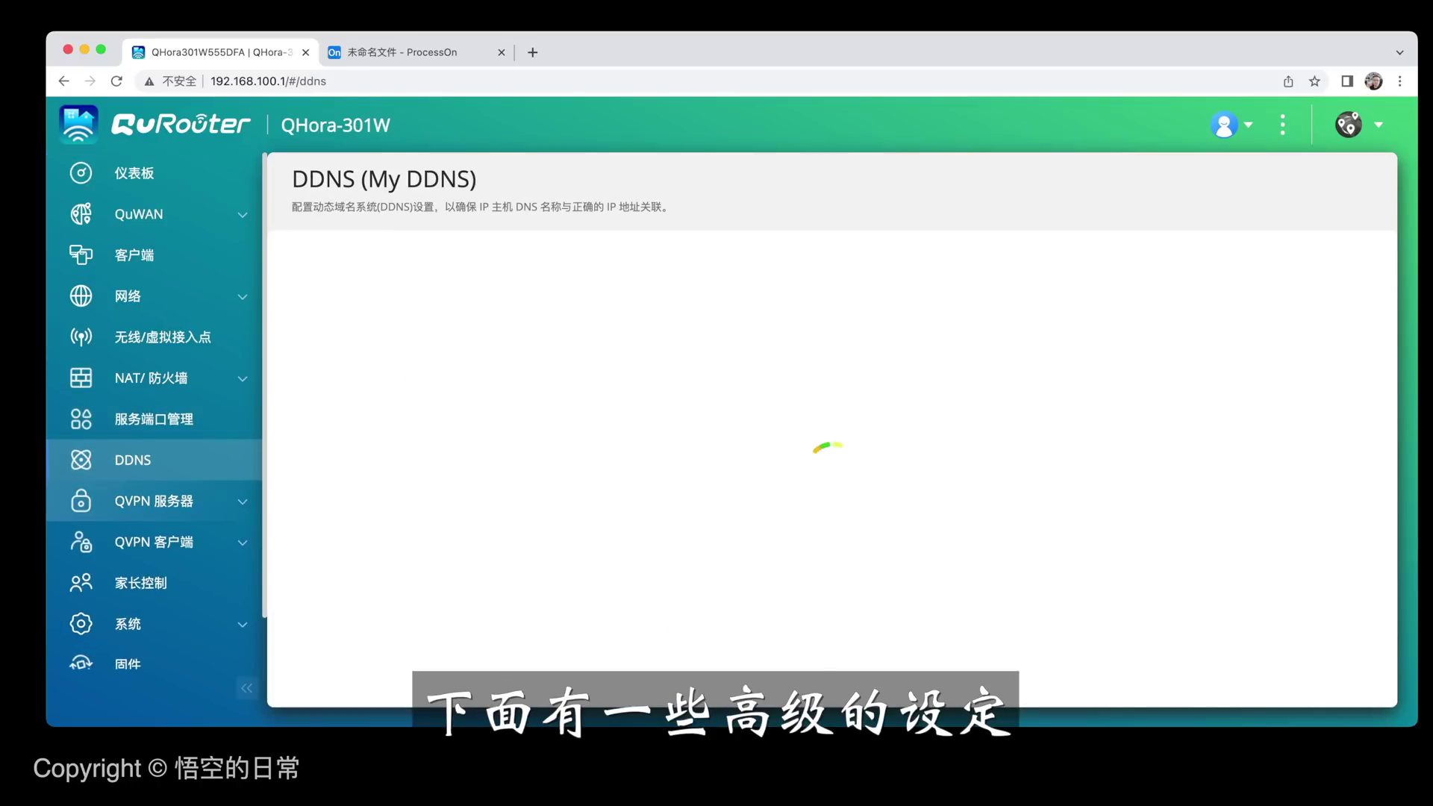
{"action": "left_click", "coordinate": [154, 501]}
{"action": "left_click", "coordinate": [153, 501]}
{"action": "left_click", "coordinate": [154, 542]}
{"action": "left_click", "coordinate": [140, 654]}
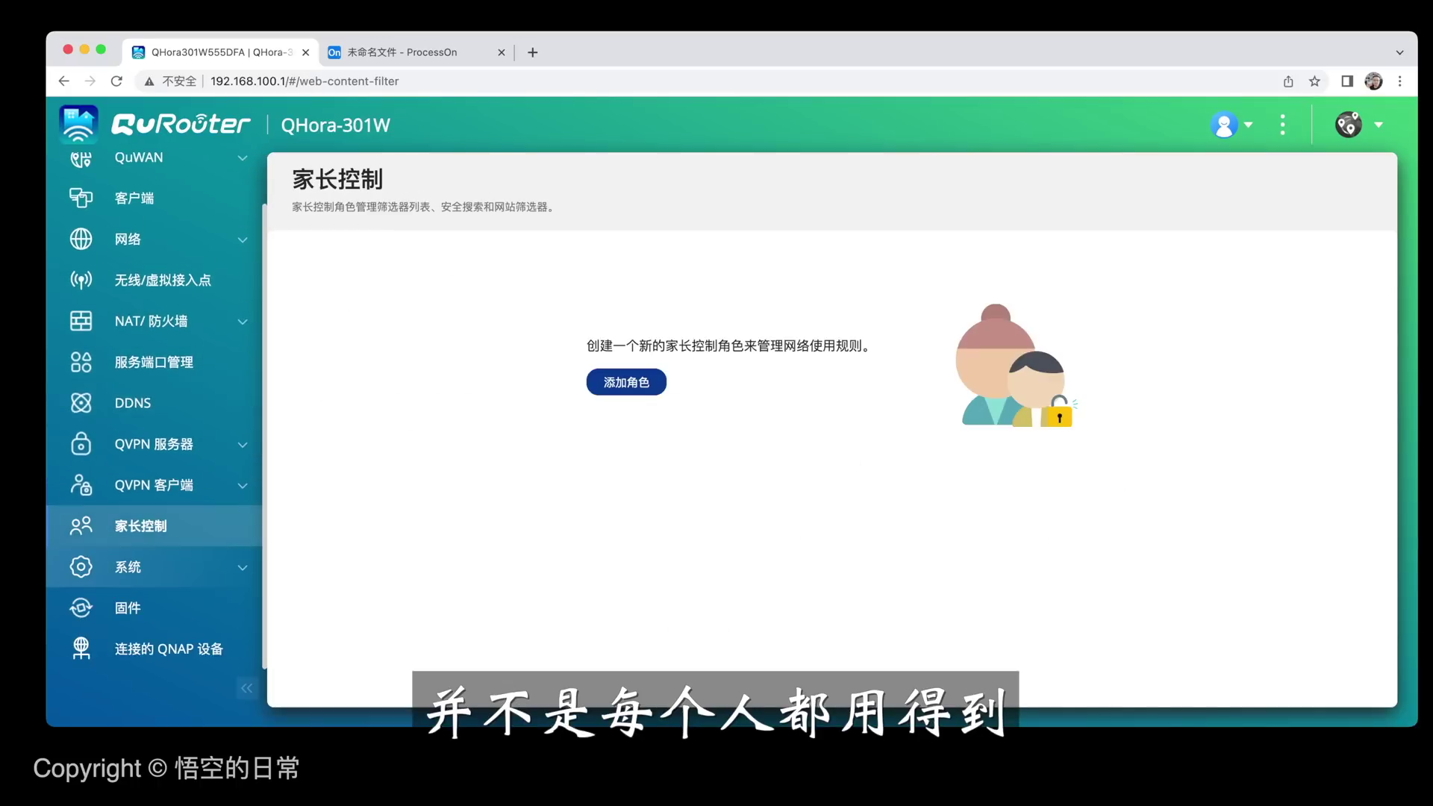
Look through the router's system section including the USB settings, the firmware page and the connected QNAP devices page.
{"action": "left_click", "coordinate": [128, 563]}
{"action": "left_click", "coordinate": [139, 473]}
{"action": "scroll", "coordinate": [149, 522], "scroll_direction": "down", "scroll_amount": 2}
{"action": "left_click", "coordinate": [141, 566]}
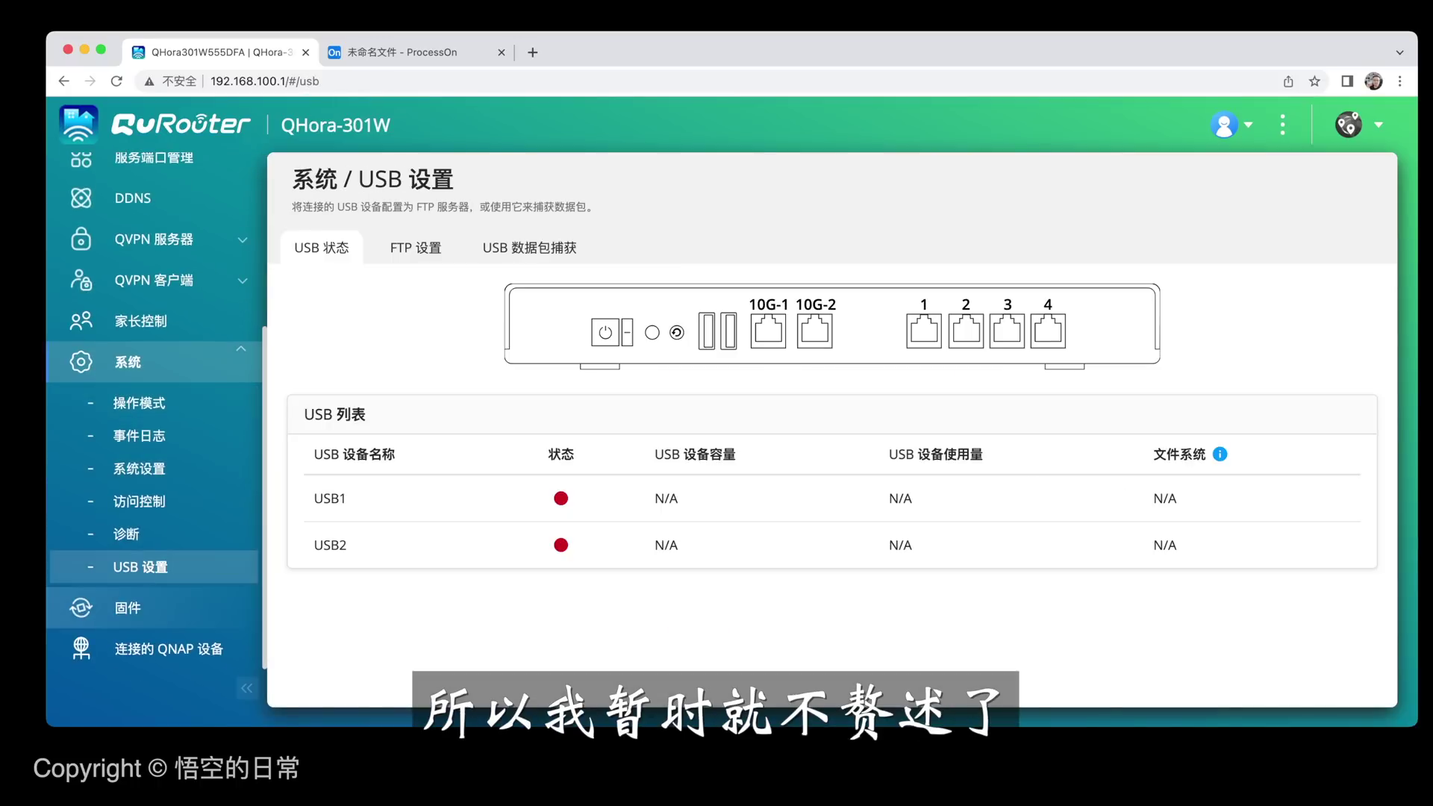
{"action": "left_click", "coordinate": [128, 607]}
{"action": "left_click", "coordinate": [168, 649]}
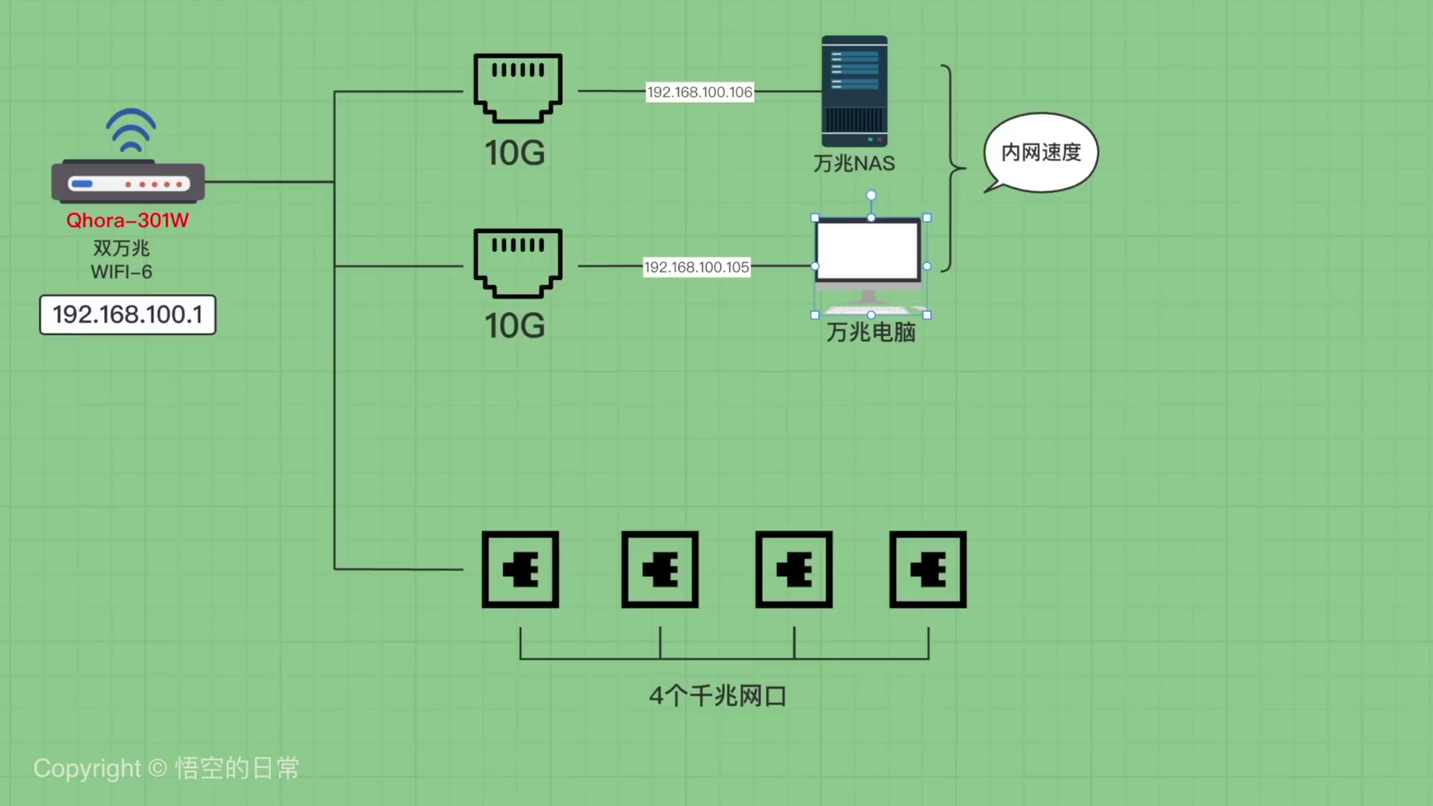
{"action": "mouse_move", "coordinate": [927, 265]}
{"action": "left_mouse_down"}
{"action": "mouse_move", "coordinate": [963, 314]}
{"action": "mouse_move", "coordinate": [985, 570]}
{"action": "left_mouse_up"}
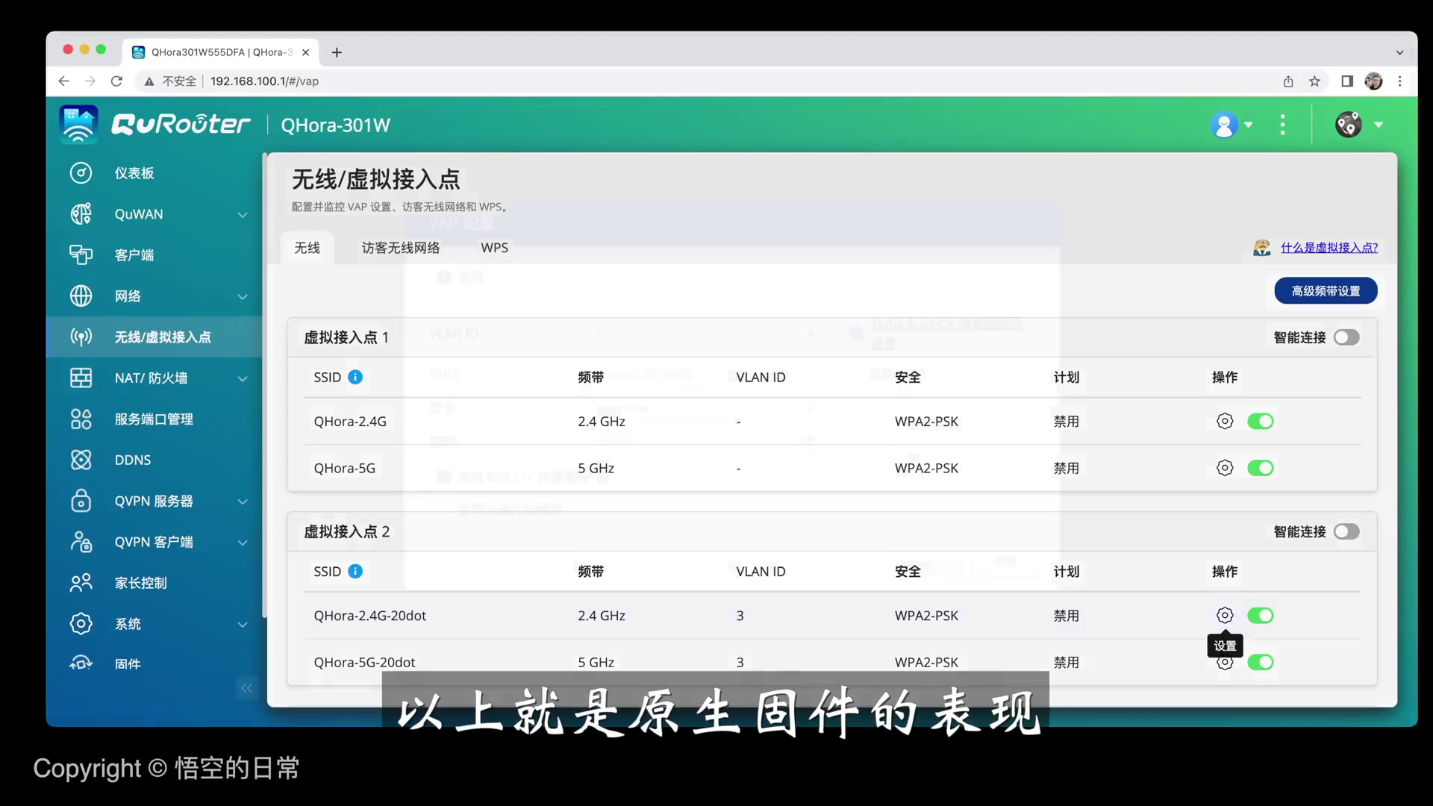
Open the VAP configuration of the QHora-2.4G-20dot network under virtual access point 2.
{"action": "left_click", "coordinate": [1224, 615]}
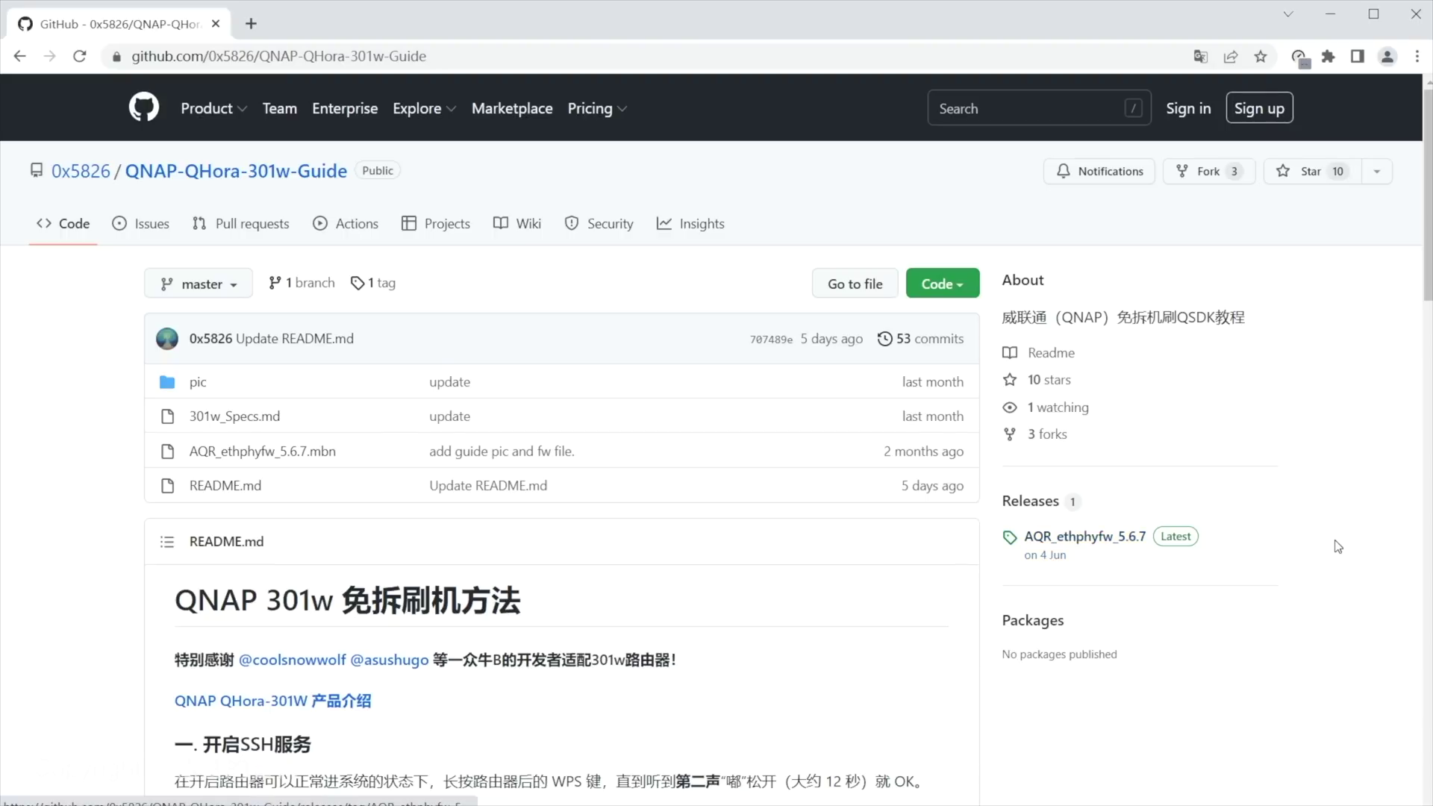
Skim the README of the QNAP-QHora-301w-Guide repository on GitHub from the introduction through the 10G PHY firmware section.
{"action": "scroll", "coordinate": [1268, 549], "scroll_direction": "down", "scroll_amount": 10}
{"action": "scroll", "coordinate": [1332, 547], "scroll_direction": "down", "scroll_amount": 10}
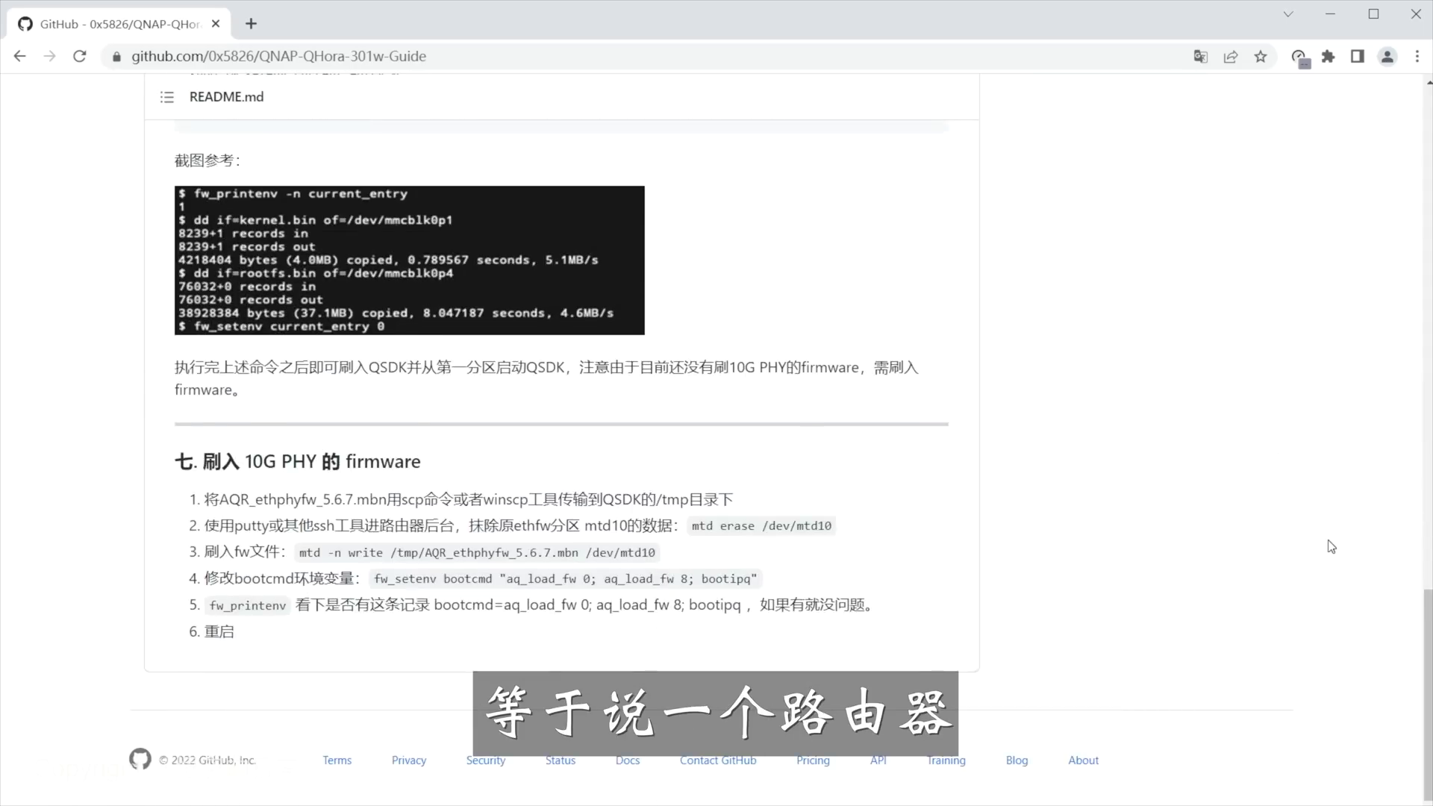
{"action": "scroll", "coordinate": [1332, 547], "scroll_direction": "up", "scroll_amount": 20}
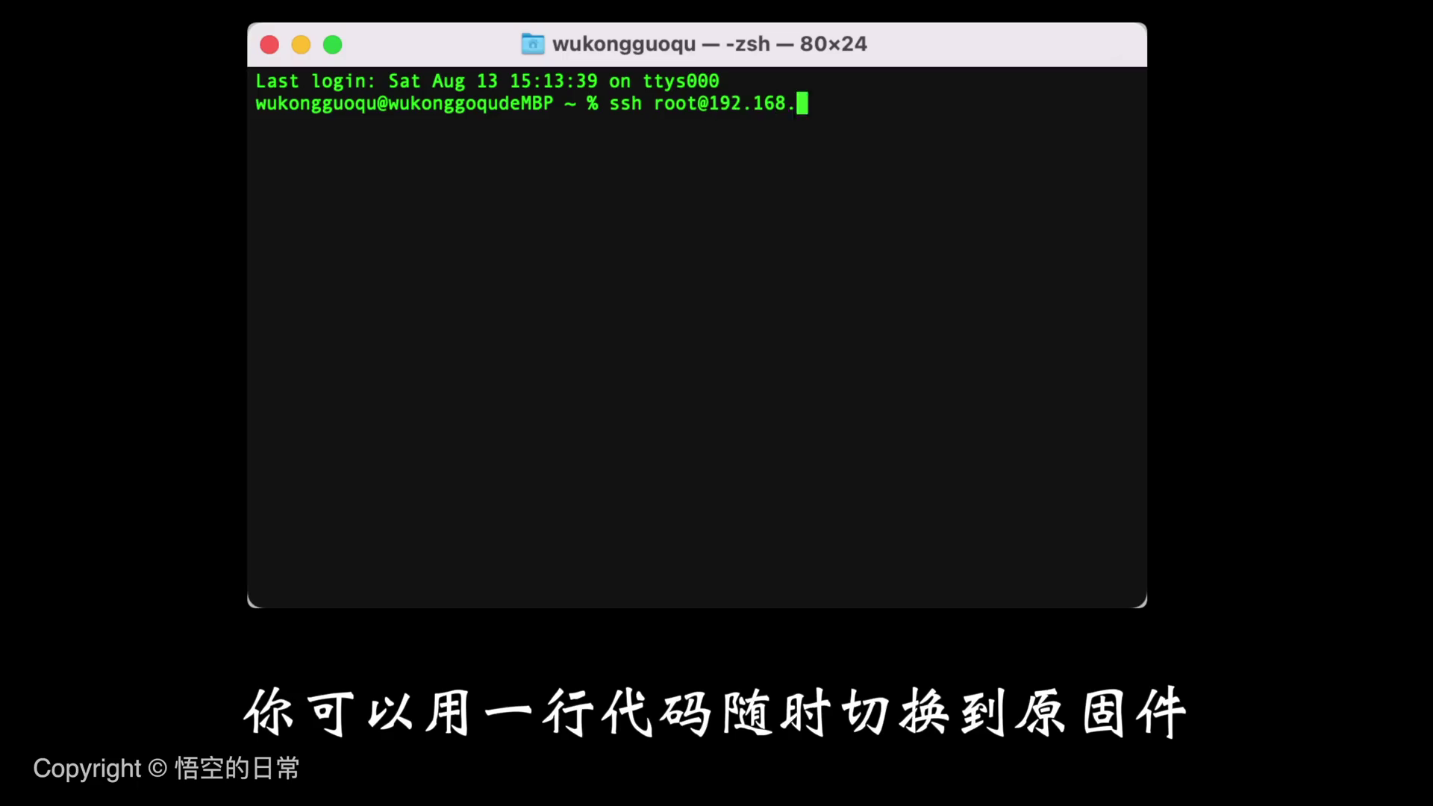
{"action": "type", "text": "8.1"}
{"action": "key", "text": "Return"}
{"action": "key", "text": "Return"}
{"action": "type", "text": "fw_setenv current_entry 1"}
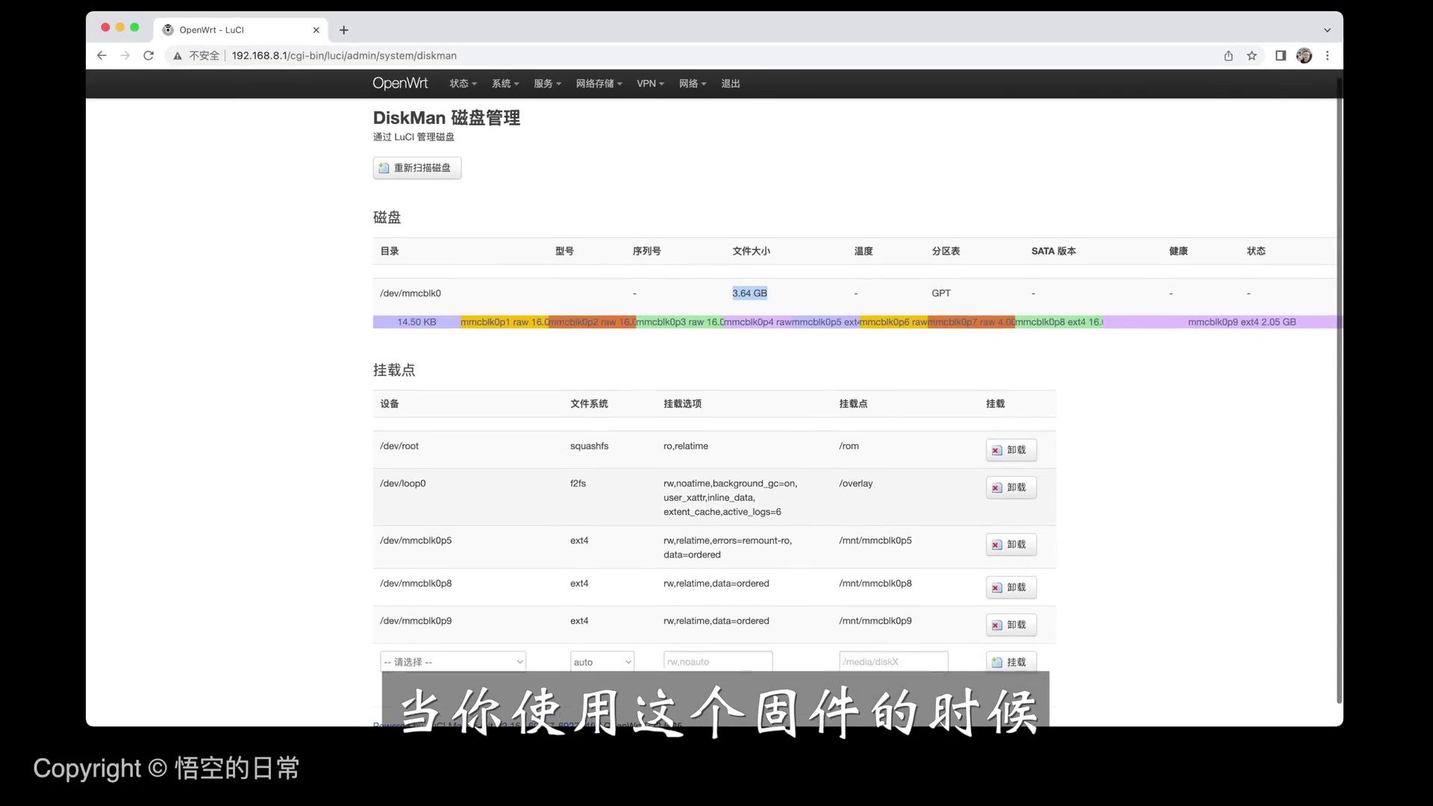
In the OpenWrt web interface, examine the available network storage, services, VPN and network functions.
{"action": "scroll", "coordinate": [715, 403], "scroll_direction": "up", "scroll_amount": 1}
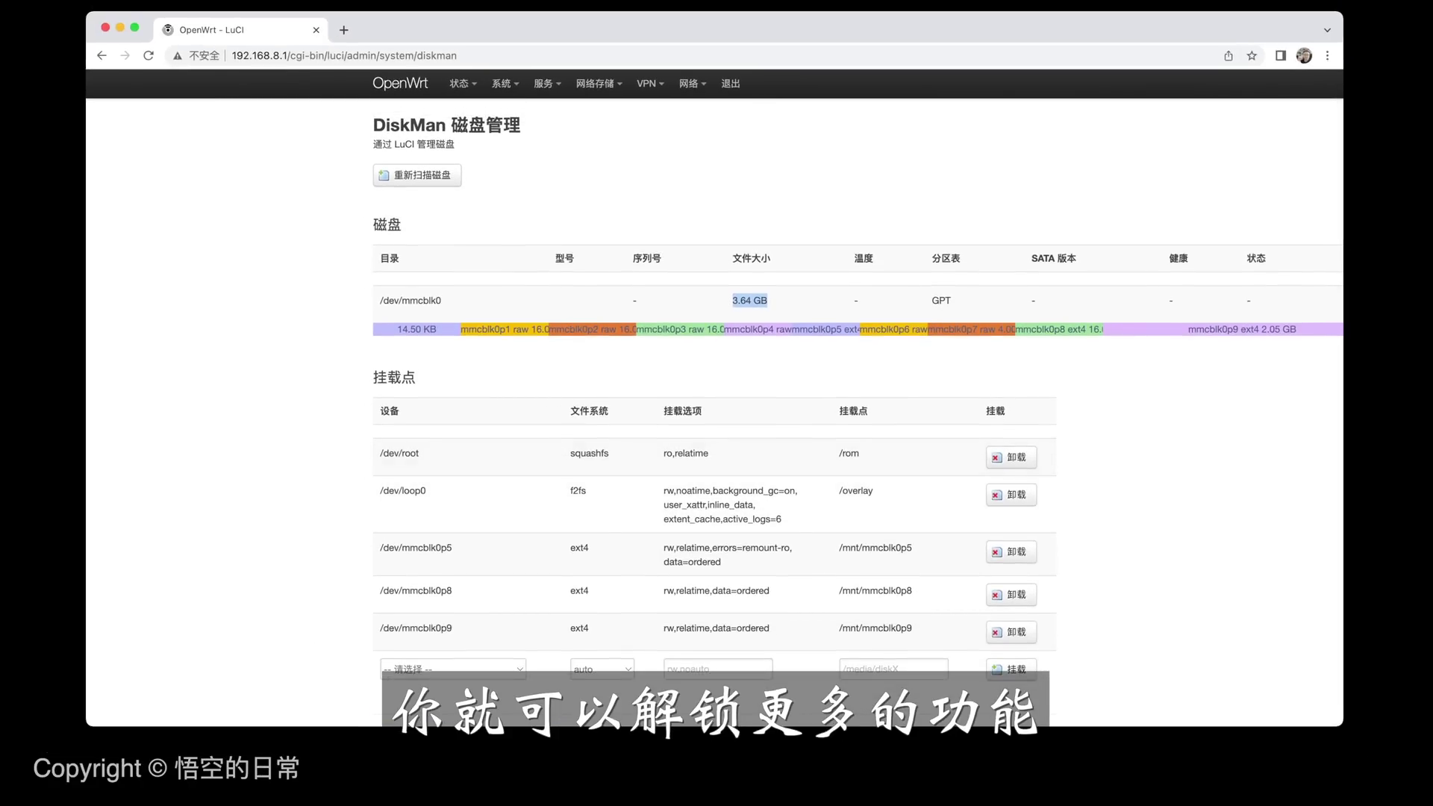
{"action": "mouse_move", "coordinate": [598, 84]}
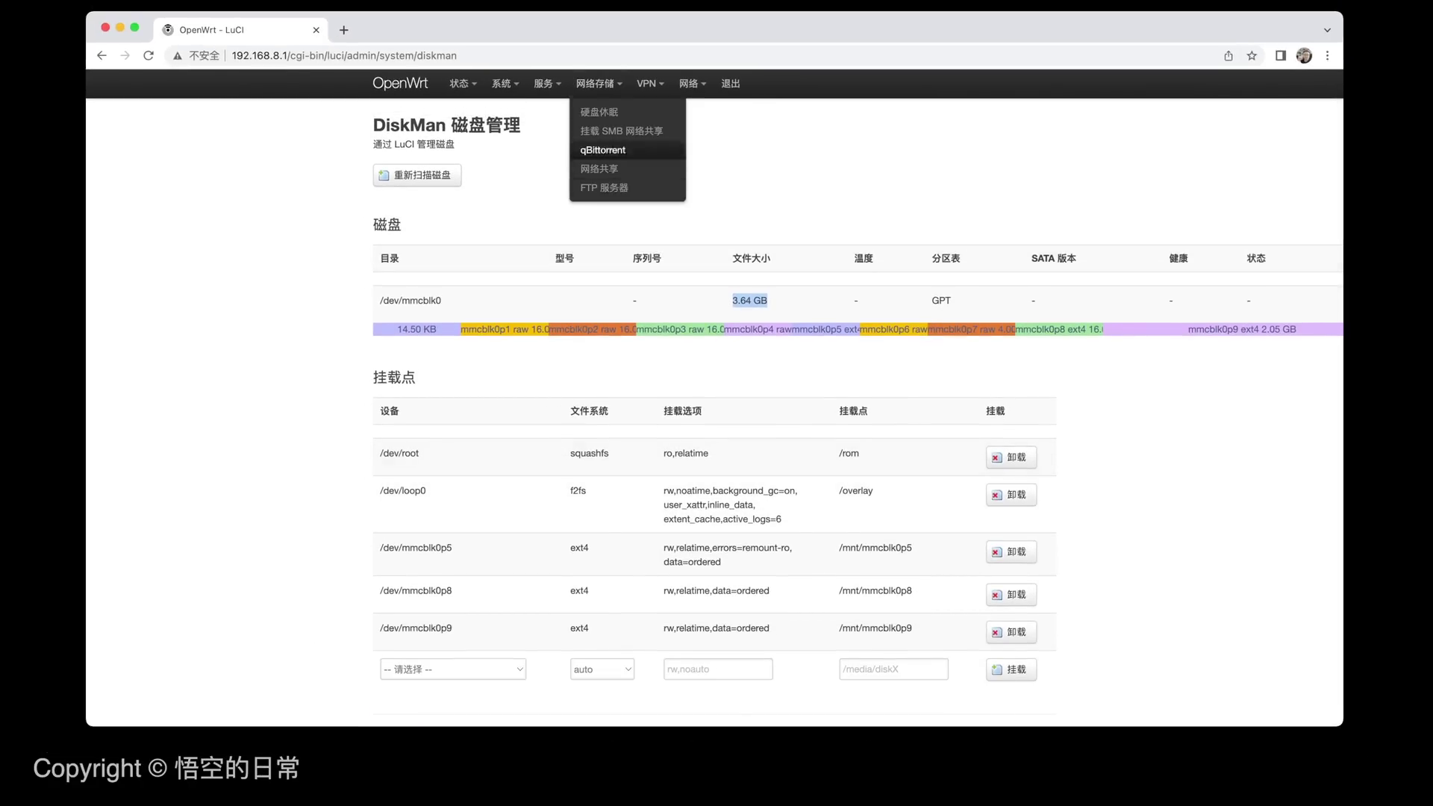
{"action": "mouse_move", "coordinate": [547, 83]}
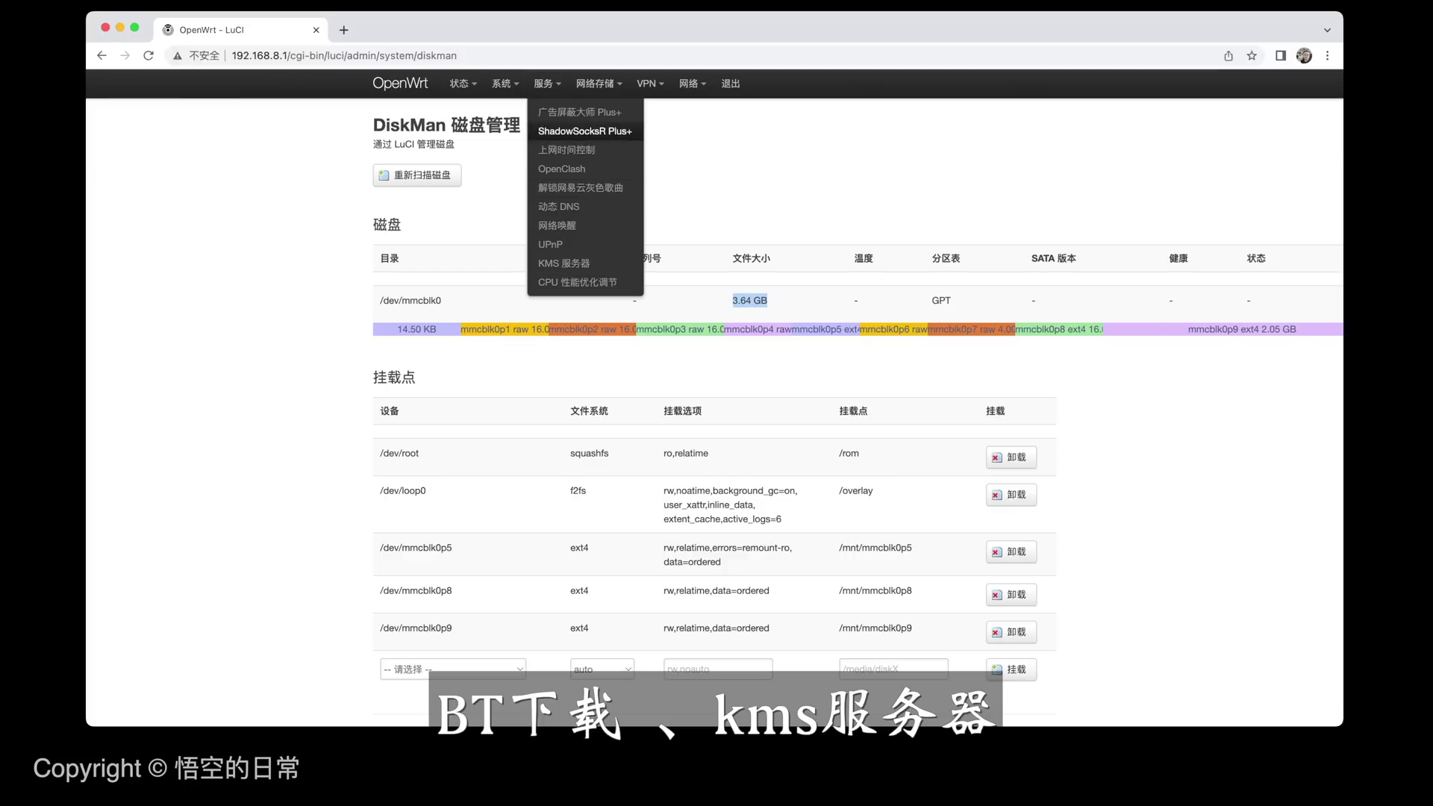
{"action": "mouse_move", "coordinate": [649, 83]}
{"action": "mouse_move", "coordinate": [692, 83]}
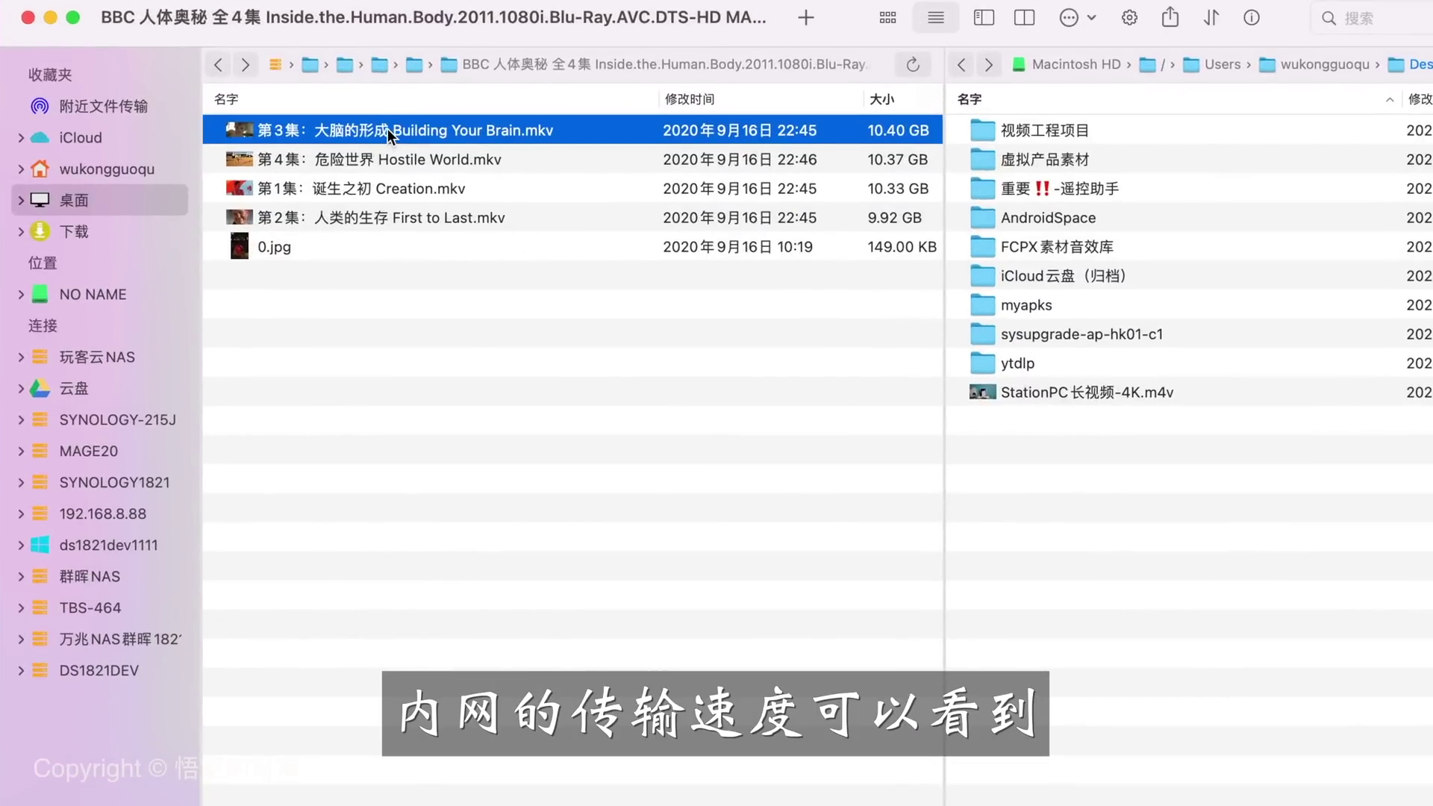
{"action": "left_click_drag", "start_coordinate": [387, 130], "coordinate": [1240, 557]}
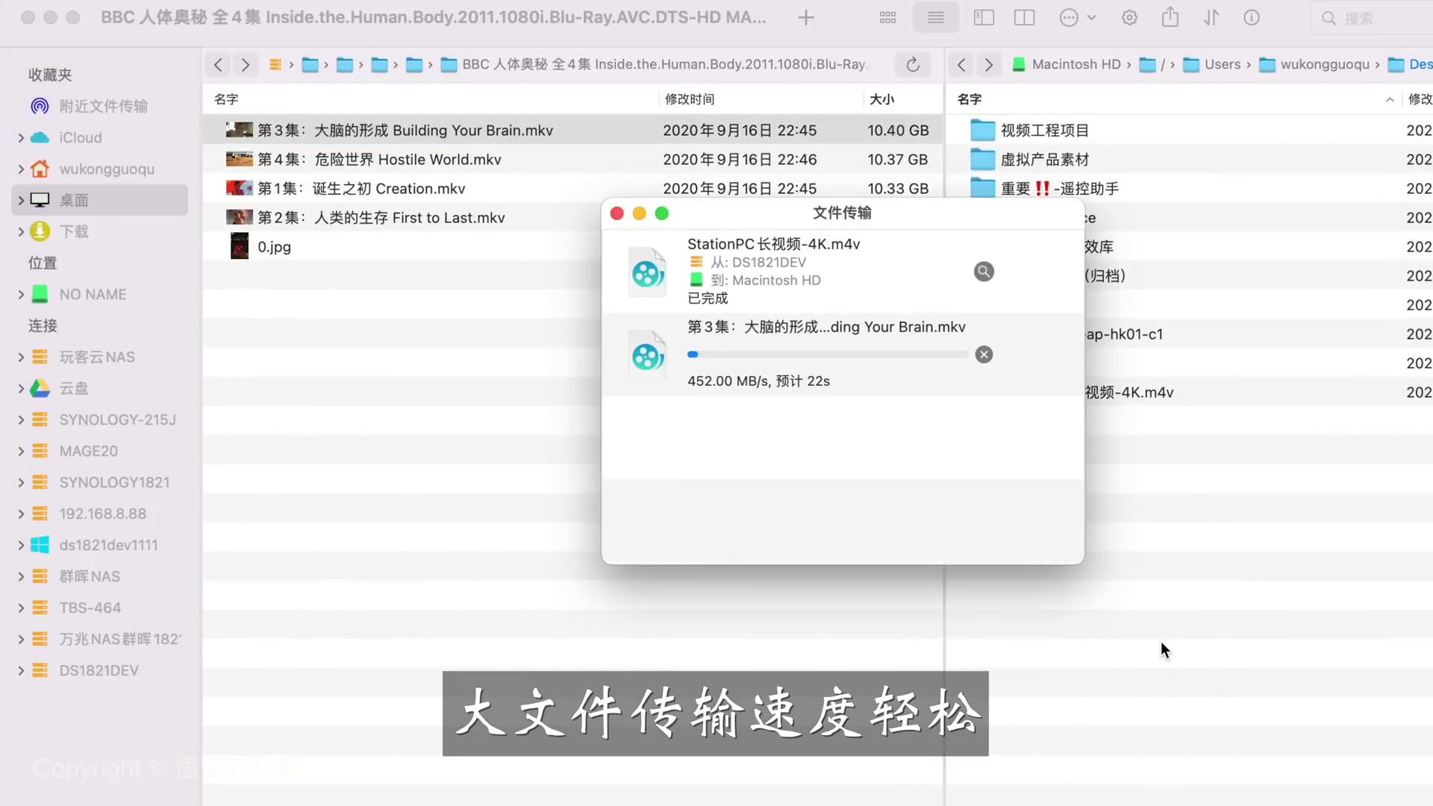